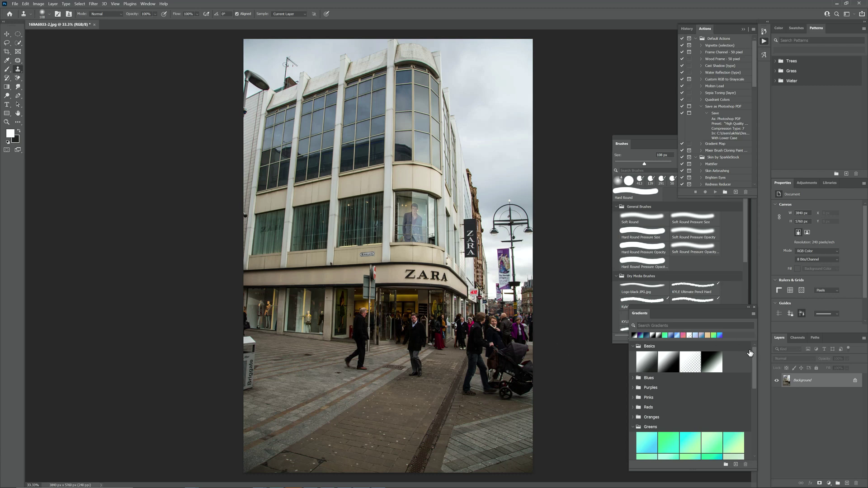
# Step: Show the Adjustments panel's list of adjustment layer types for the street photo
pyautogui.click(804, 184)
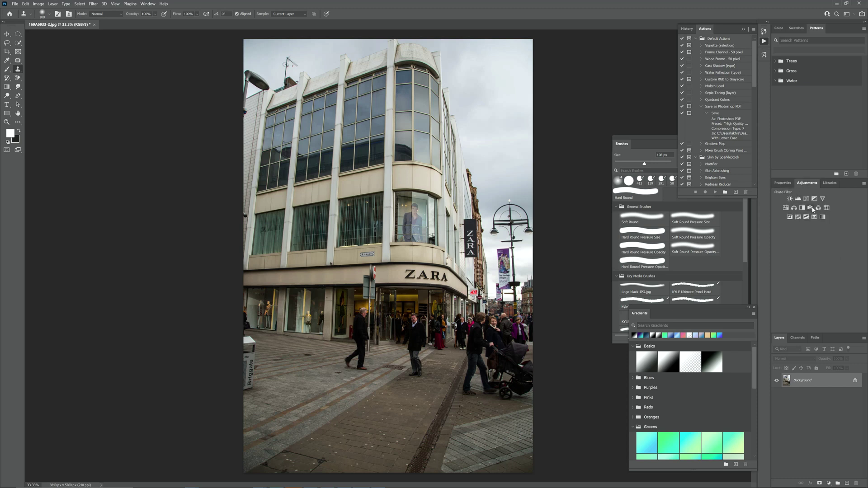
# Step: Add Curves 1: raise the black point to output 15, lower a midpoint, and nudge the white point down
pyautogui.click(805, 200)
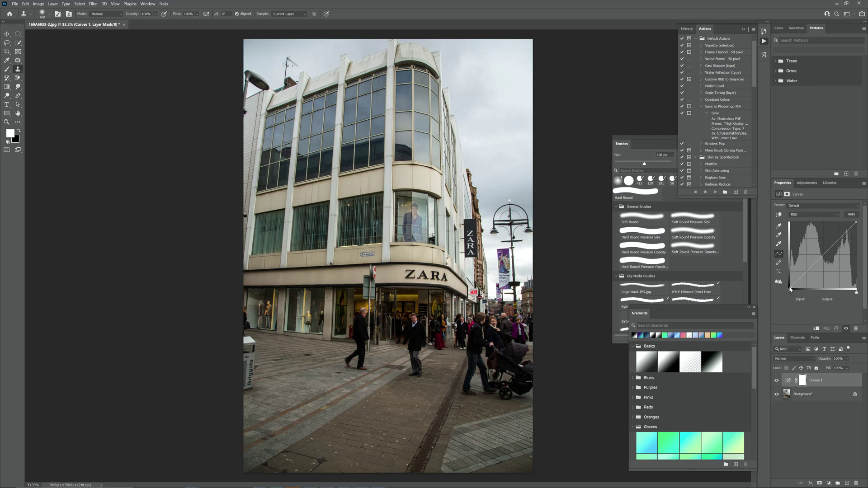
pyautogui.click(791, 287)
pyautogui.moveTo(791, 286); pyautogui.dragTo(790, 283)
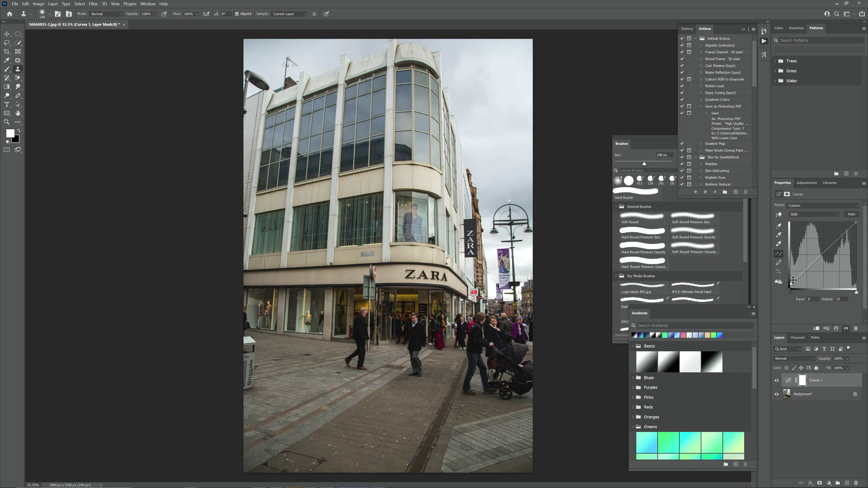
pyautogui.click(823, 253)
pyautogui.moveTo(823, 252)
pyautogui.mouseDown()
pyautogui.moveTo(821, 262)
pyautogui.moveTo(819, 254)
pyautogui.mouseUp()
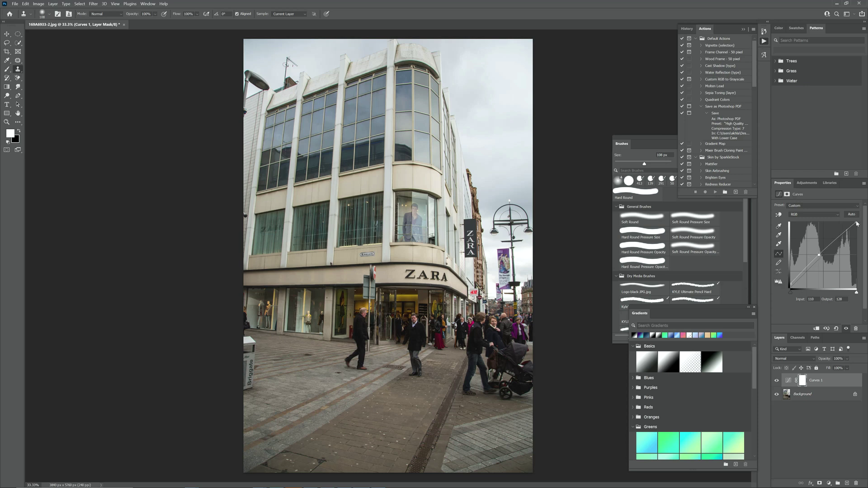
pyautogui.moveTo(856, 223); pyautogui.dragTo(832, 238)
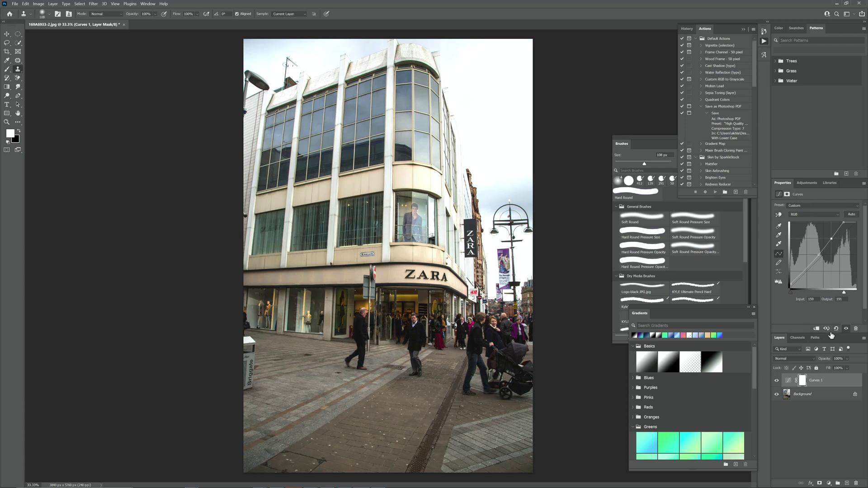
pyautogui.click(815, 185)
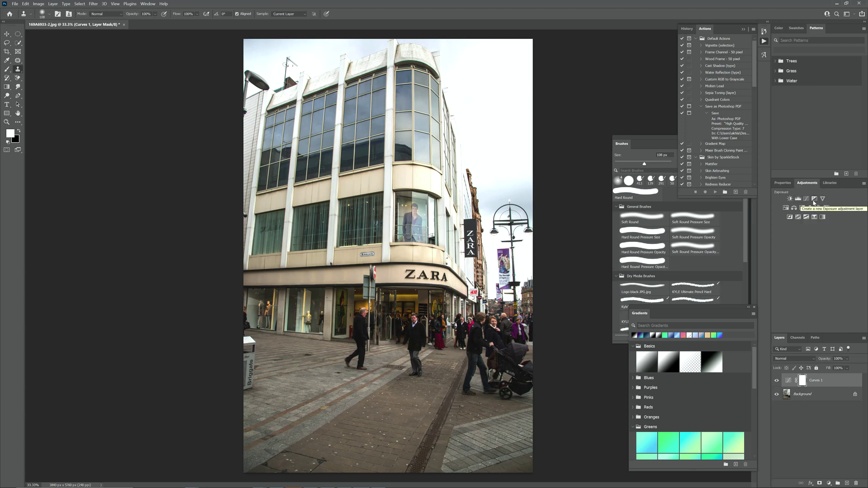
# Step: Add Levels 1 with the black input at 4 and the white input pulled down to 244
pyautogui.click(798, 199)
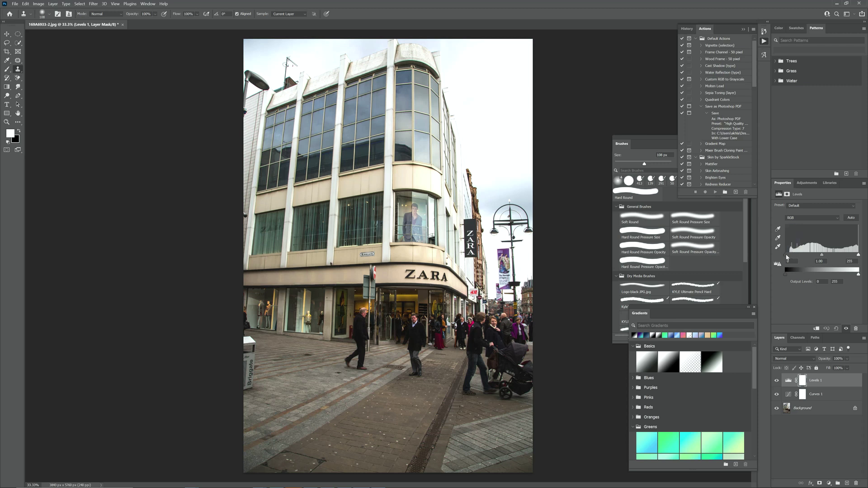
pyautogui.moveTo(787, 256); pyautogui.dragTo(794, 255)
pyautogui.moveTo(859, 255); pyautogui.dragTo(821, 258)
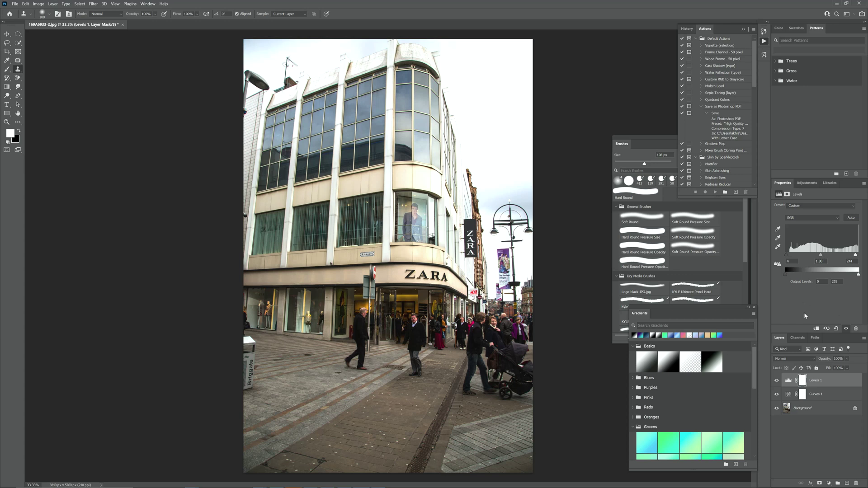
pyautogui.click(807, 183)
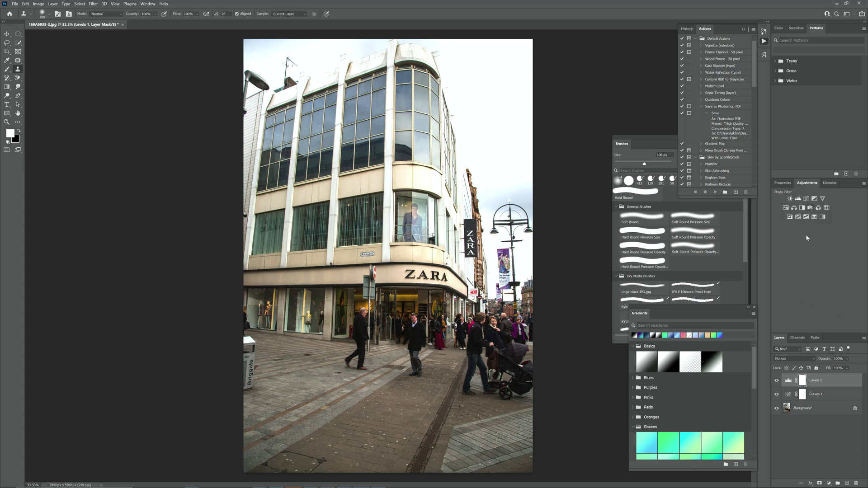
# Step: Add Curves 2 with the white point lowered, a mid anchor, and the upper-tone point pulled down
pyautogui.click(807, 201)
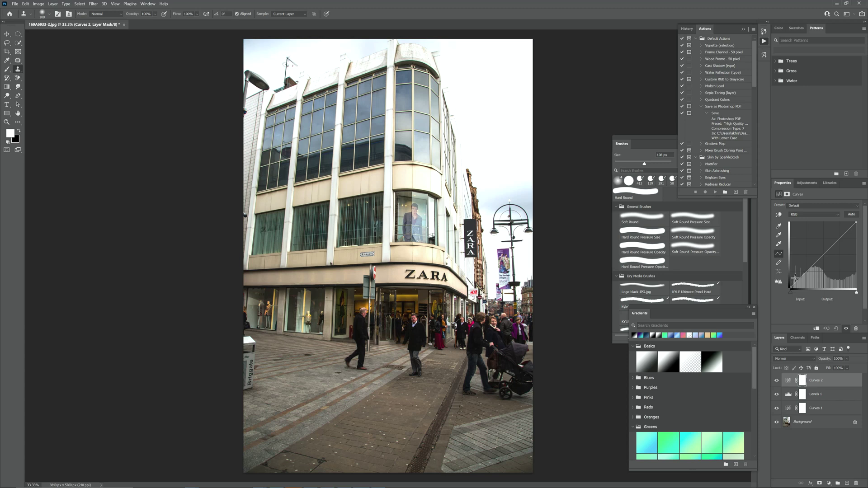
pyautogui.moveTo(792, 286); pyautogui.dragTo(791, 289)
pyautogui.moveTo(856, 223); pyautogui.dragTo(829, 256)
pyautogui.click(830, 249)
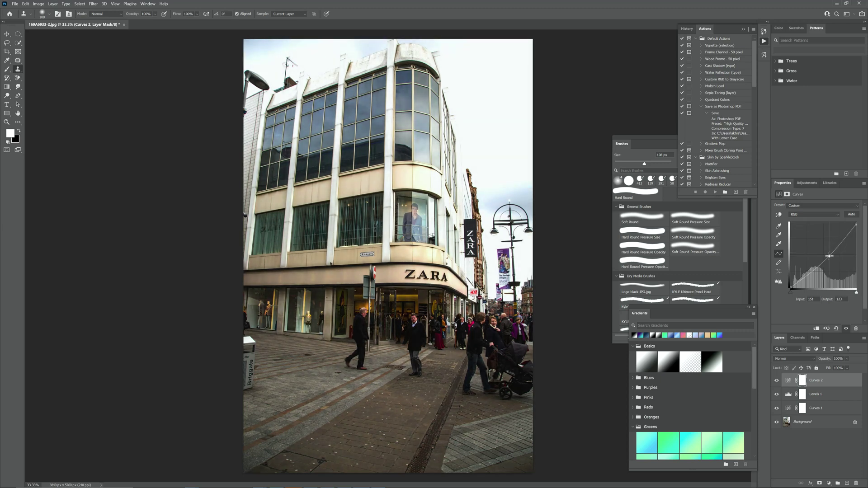
pyautogui.click(844, 238)
pyautogui.moveTo(843, 239); pyautogui.dragTo(844, 243)
pyautogui.click(814, 185)
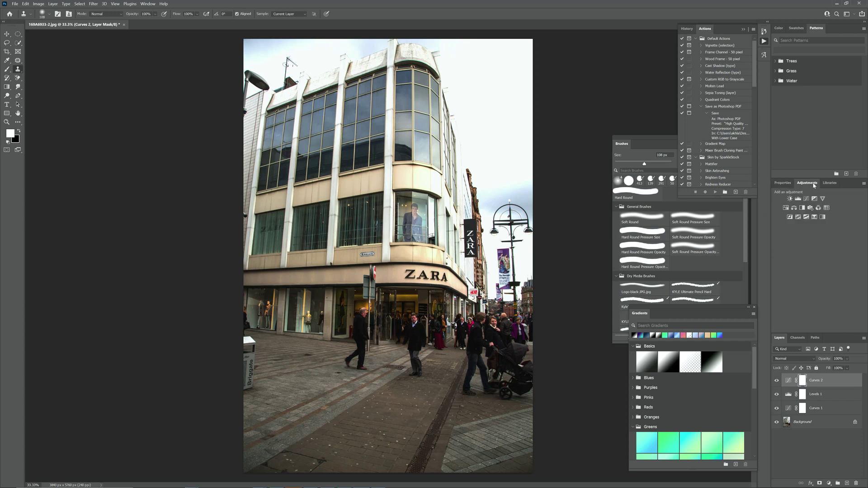
# Step: Add Channel Mixer 1 with Red output Green at -17, Blue reduced, and Red at +93
pyautogui.click(820, 208)
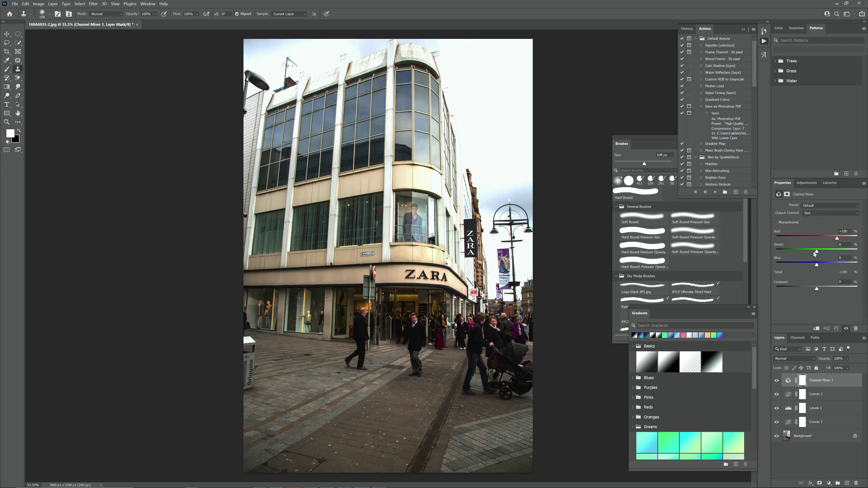
pyautogui.moveTo(817, 251); pyautogui.dragTo(816, 254)
pyautogui.click(814, 266)
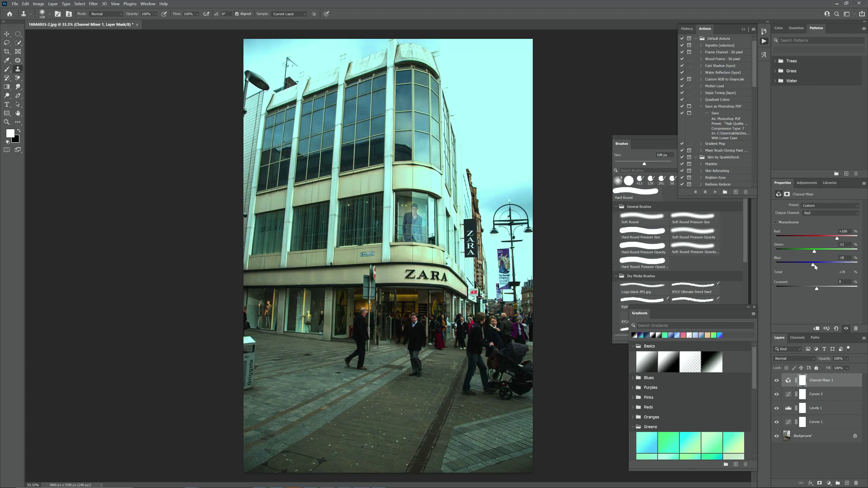
pyautogui.moveTo(815, 266); pyautogui.dragTo(817, 267)
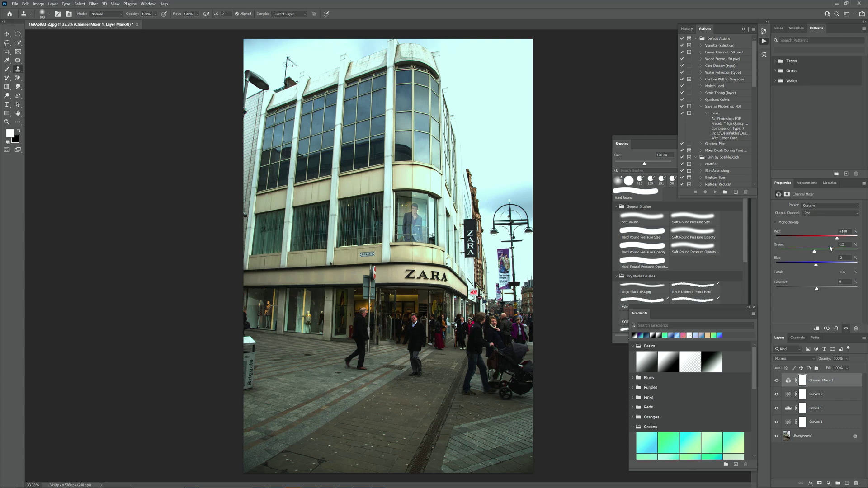
pyautogui.moveTo(836, 239); pyautogui.dragTo(836, 240)
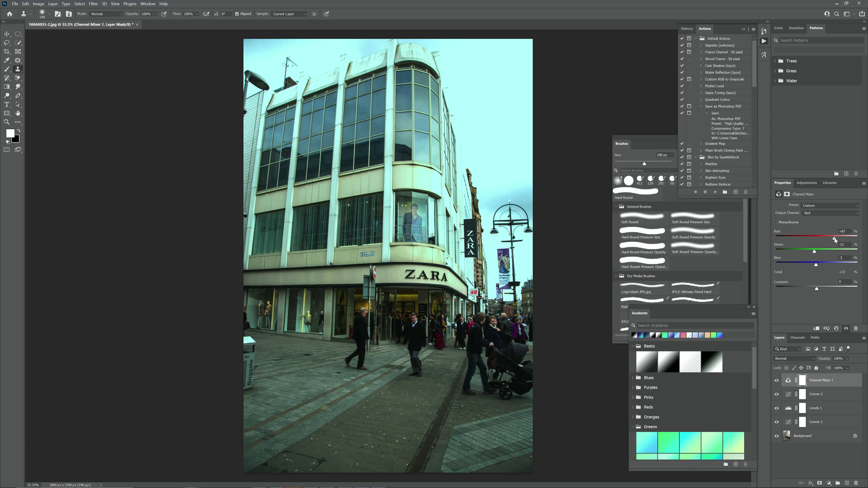
pyautogui.moveTo(835, 240); pyautogui.dragTo(836, 241)
pyautogui.click(813, 184)
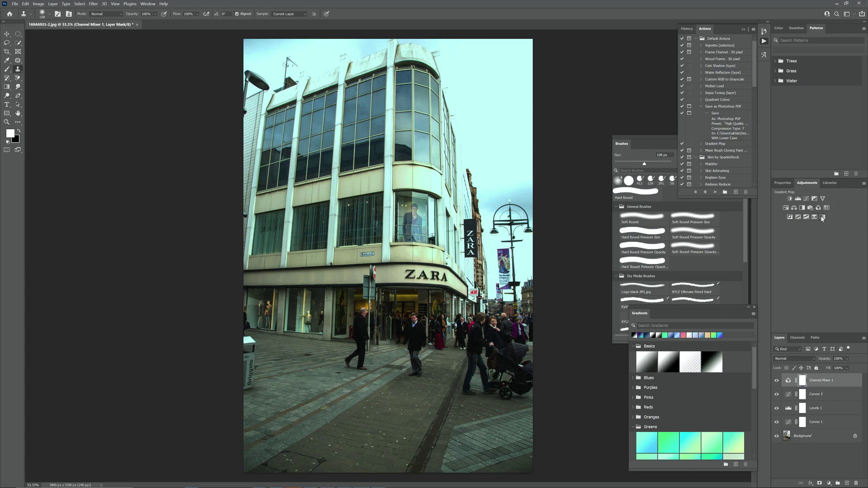
# Step: Add Curves 3, lifting a lower point to 97/107 and setting a near-neutral point at 152/153
pyautogui.click(806, 201)
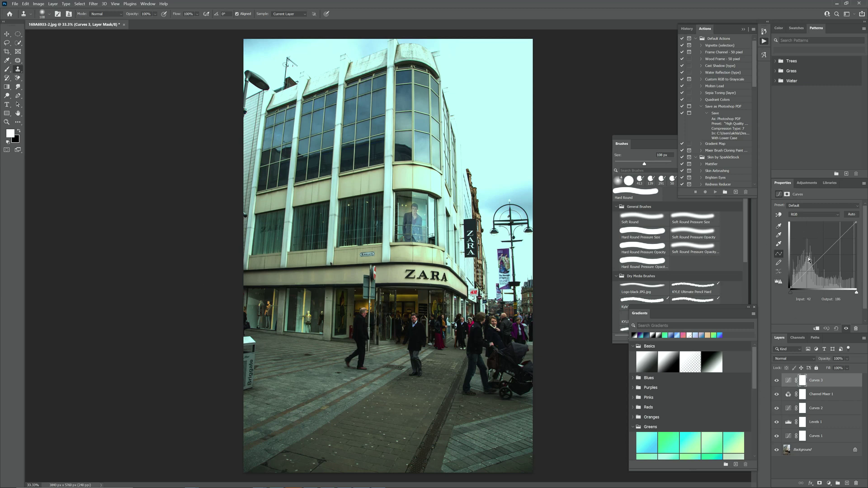
pyautogui.moveTo(817, 265); pyautogui.dragTo(815, 264)
pyautogui.click(831, 246)
pyautogui.moveTo(831, 247); pyautogui.dragTo(830, 249)
# Step: Open File > Export > Color Lookup Tables
pyautogui.click(14, 4)
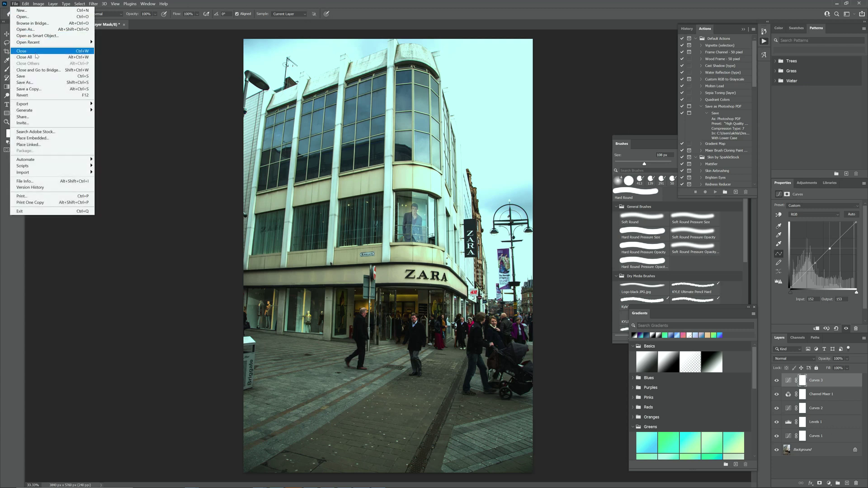
pyautogui.moveTo(50, 107)
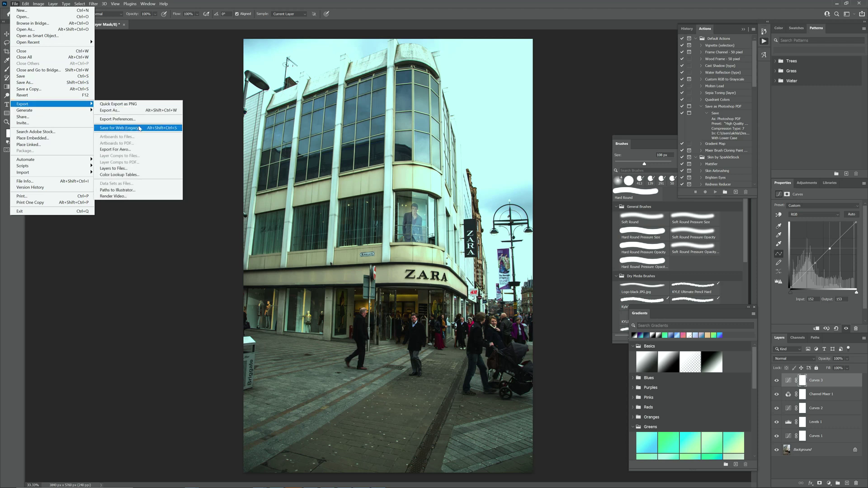
pyautogui.click(129, 176)
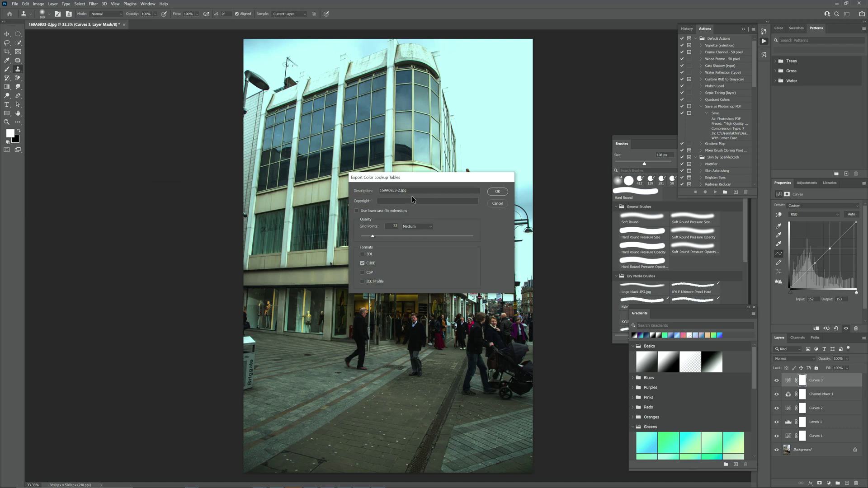
# Step: Change the description to lut.jpg and keep the CUBE format checked
pyautogui.doubleClick(398, 192)
pyautogui.doubleClick(398, 192)
pyautogui.press('BackSpace')
pyautogui.write('lut')
pyautogui.click(496, 192)
pyautogui.click(362, 264)
pyautogui.click(363, 263)
# Step: Confirm the export settings and save the CUBE lookup table to the Desktop
pyautogui.click(497, 192)
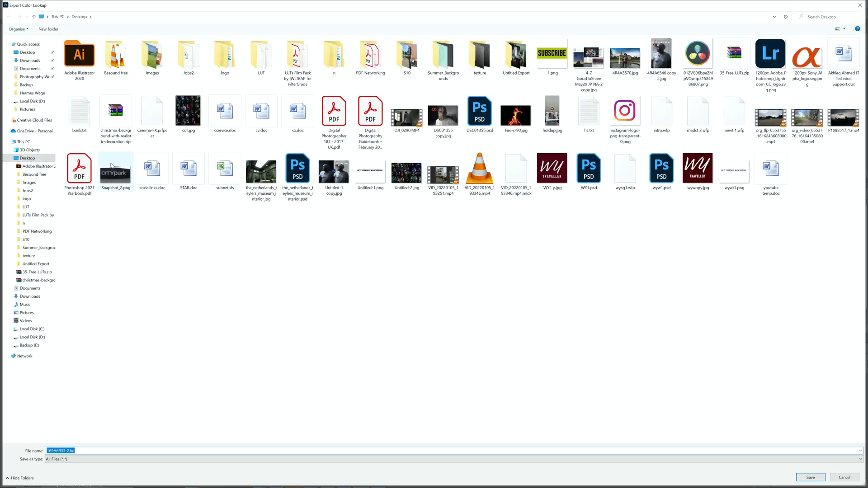
pyautogui.click(16, 52)
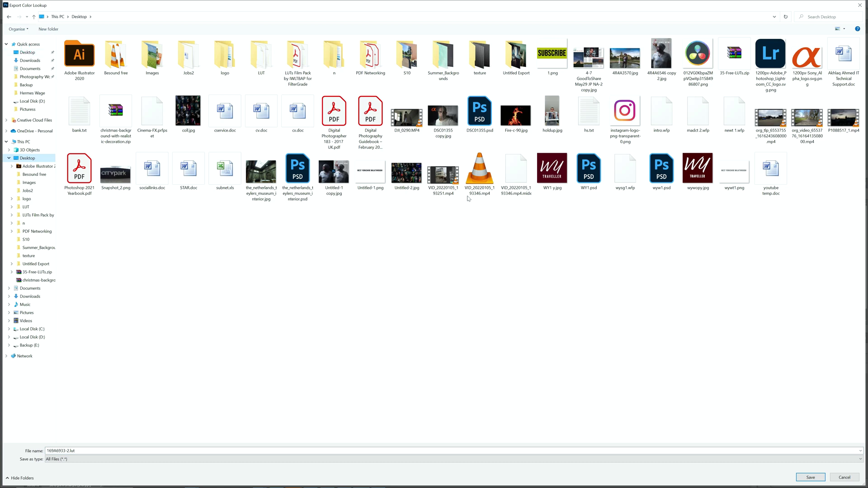
pyautogui.click(820, 478)
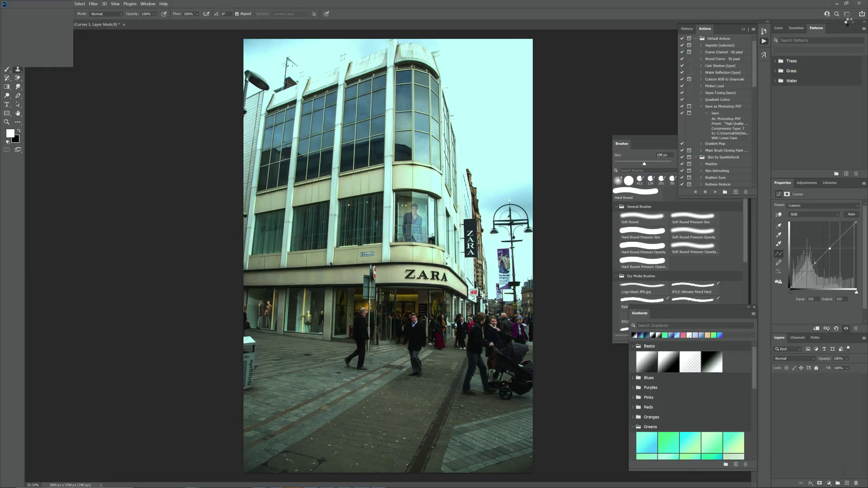
# Step: Minimise Photoshop, select the exported CUBE file, and bring up DaVinci Resolve
pyautogui.click(838, 4)
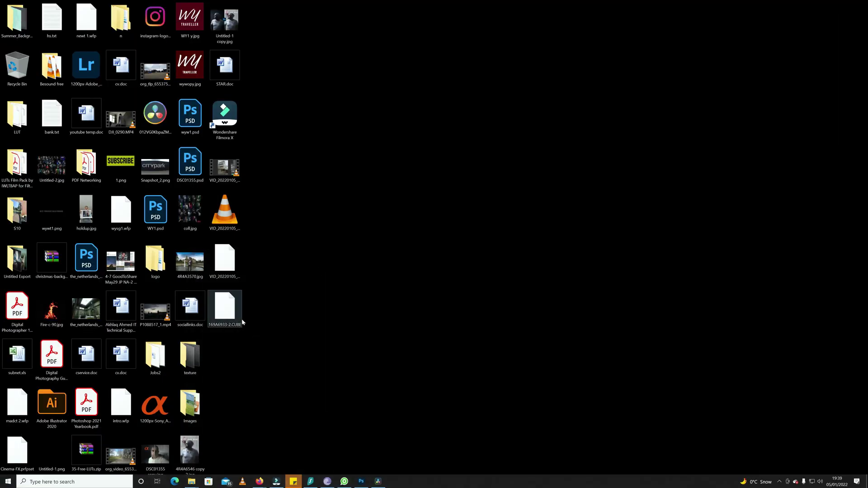
pyautogui.click(236, 323)
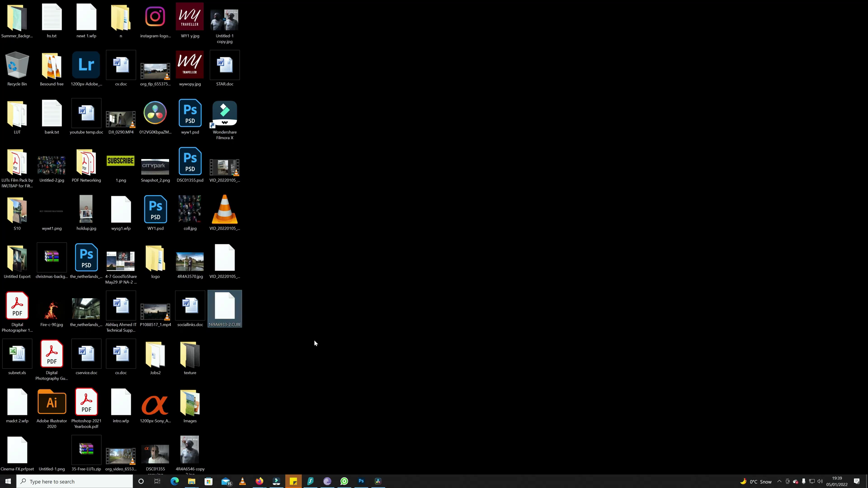
pyautogui.click(387, 486)
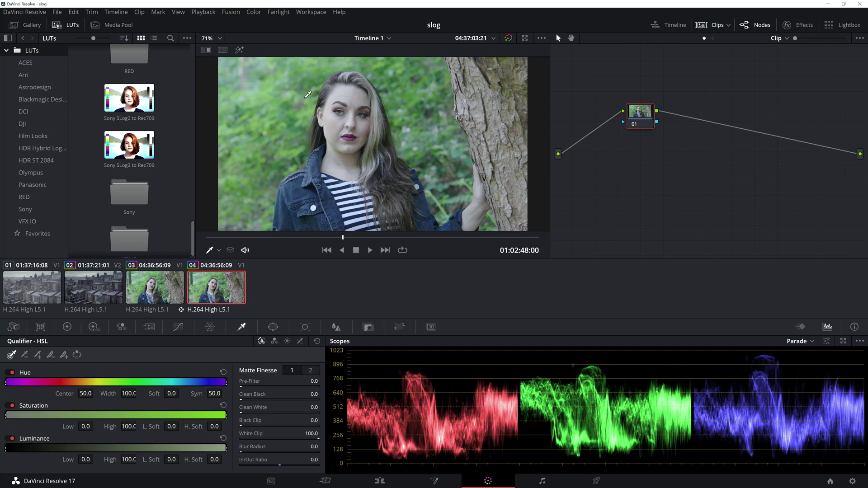
# Step: Switch to Edit and back to Color, then reopen the LUT browser in its wider two-column layout
pyautogui.click(380, 481)
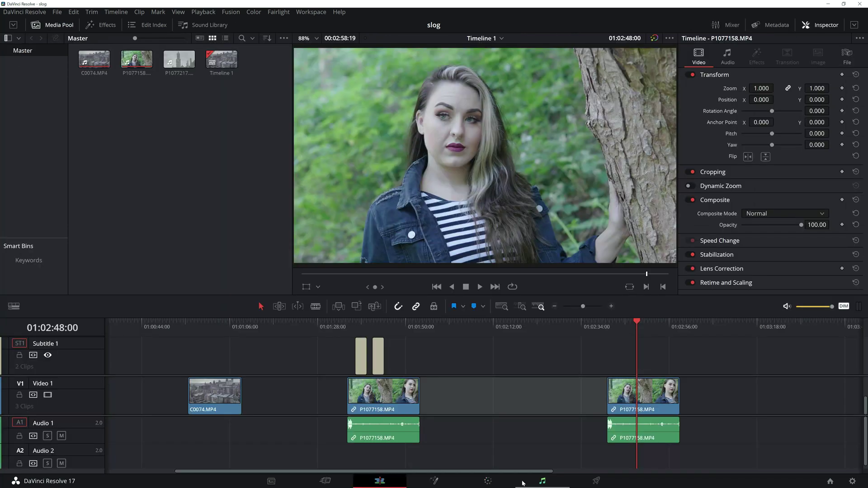
pyautogui.click(489, 481)
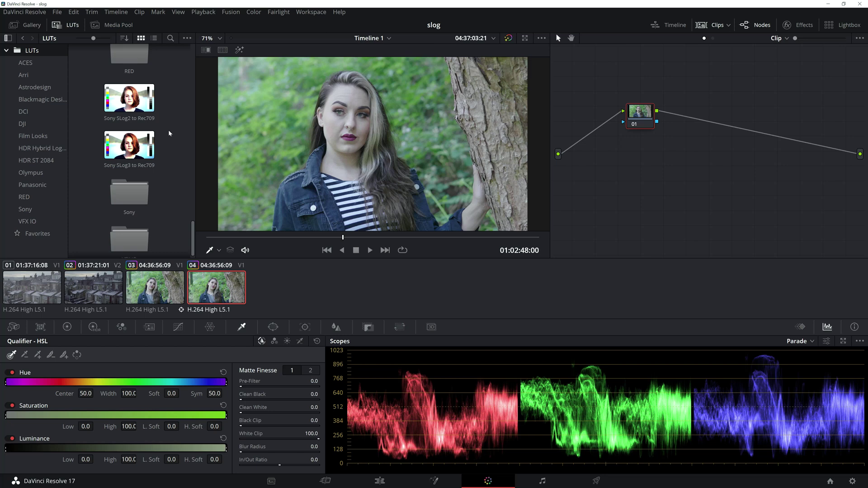
pyautogui.click(73, 26)
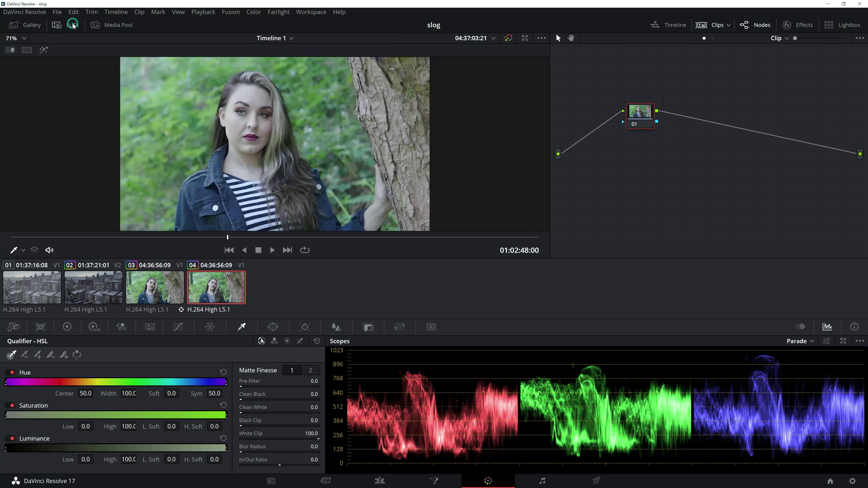
pyautogui.click(71, 27)
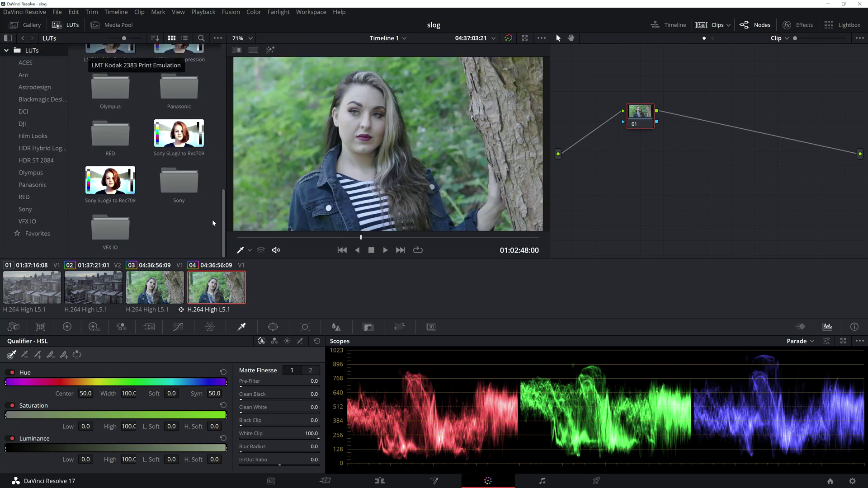
pyautogui.scroll(10, 215, 202)
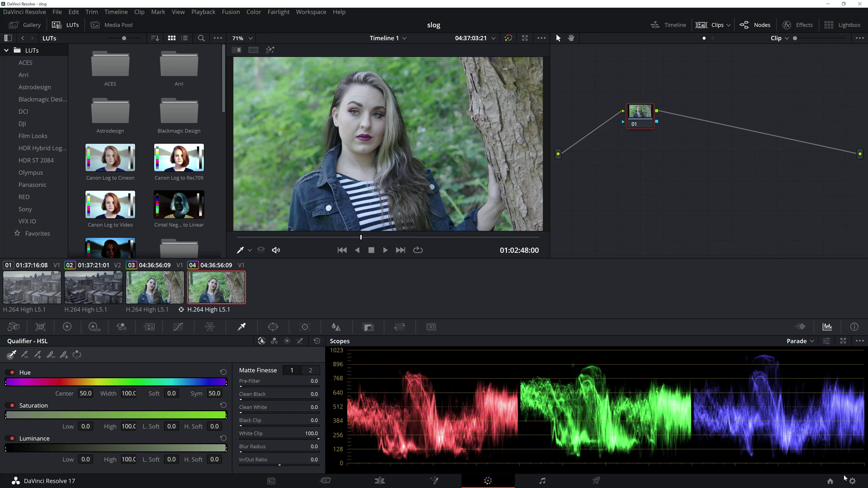
# Step: Open Resolve's LUT folder from Color Management settings and reposition its Explorer window
pyautogui.click(853, 483)
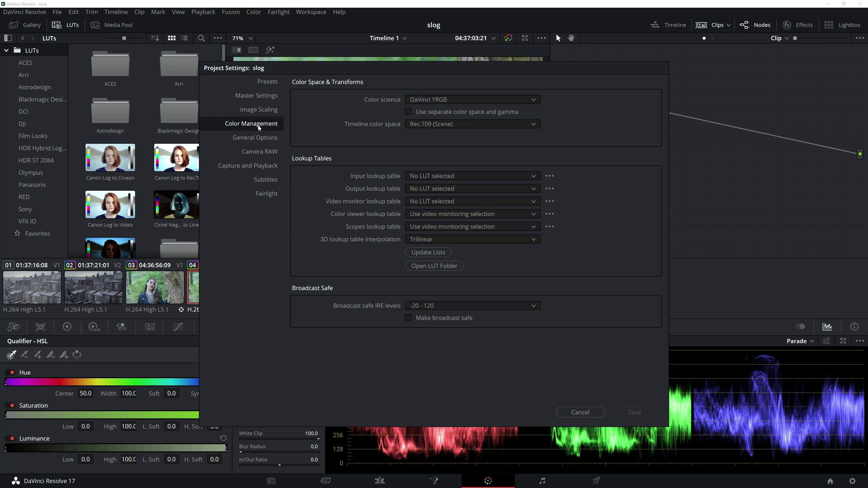
pyautogui.click(449, 267)
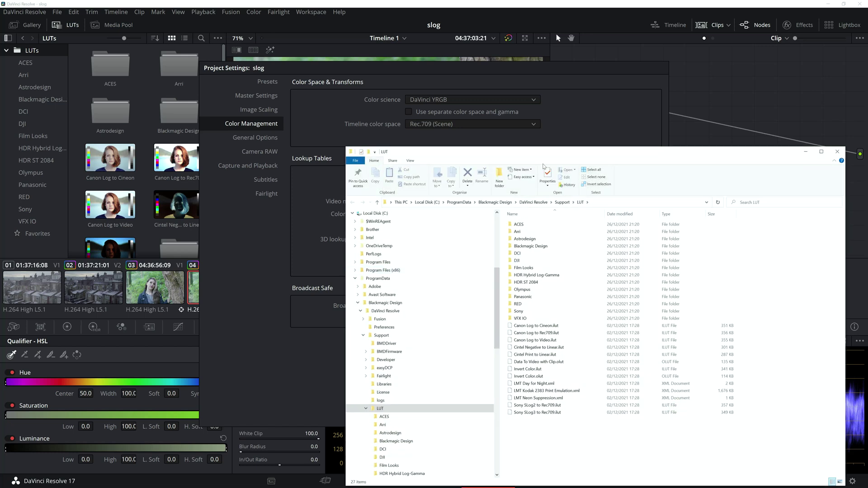
pyautogui.moveTo(554, 152); pyautogui.dragTo(378, 130)
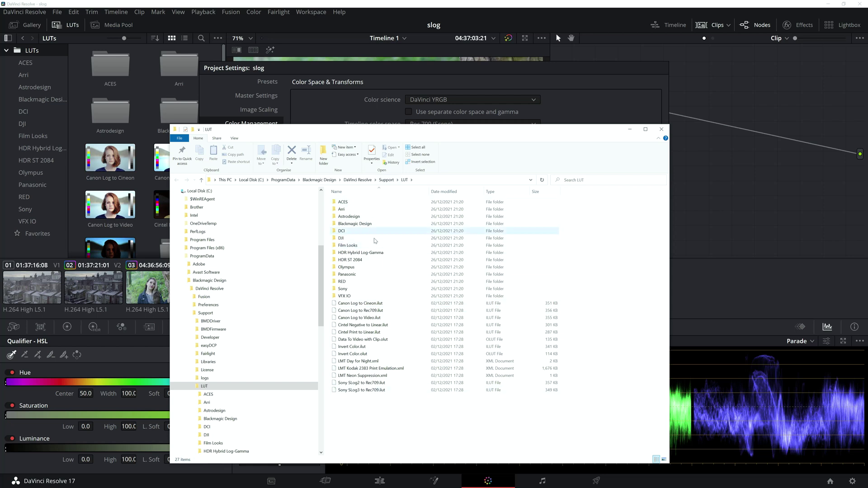
pyautogui.click(661, 129)
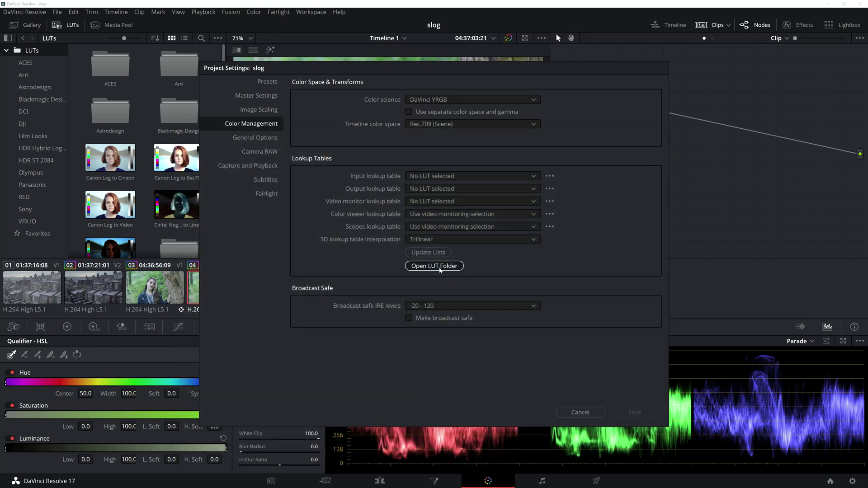
# Step: Reopen the project settings' Color Management page and open the LUT folder once more
pyautogui.click(441, 268)
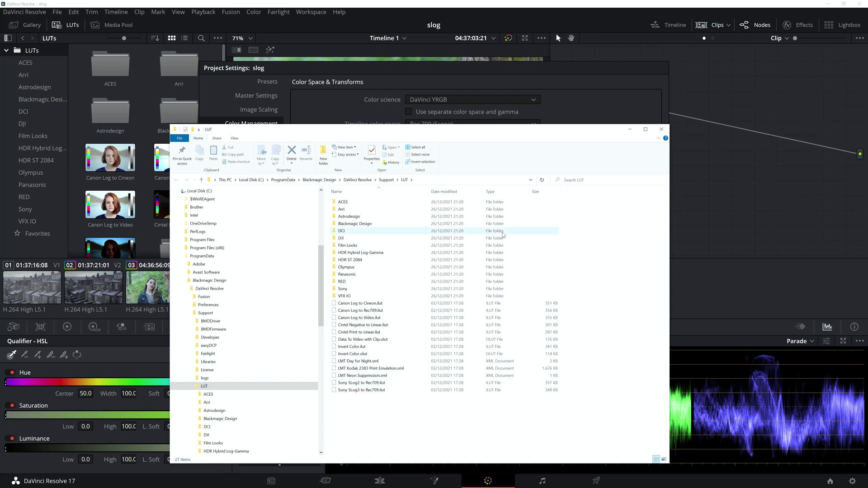
pyautogui.click(836, 5)
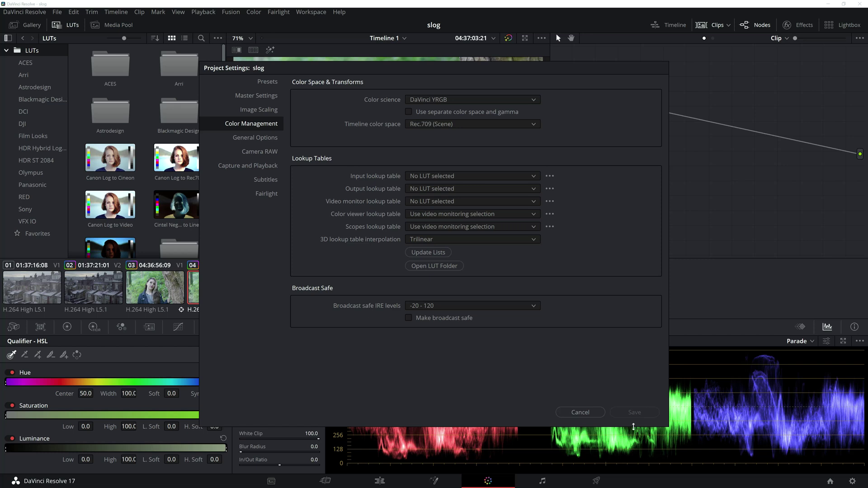
pyautogui.click(588, 412)
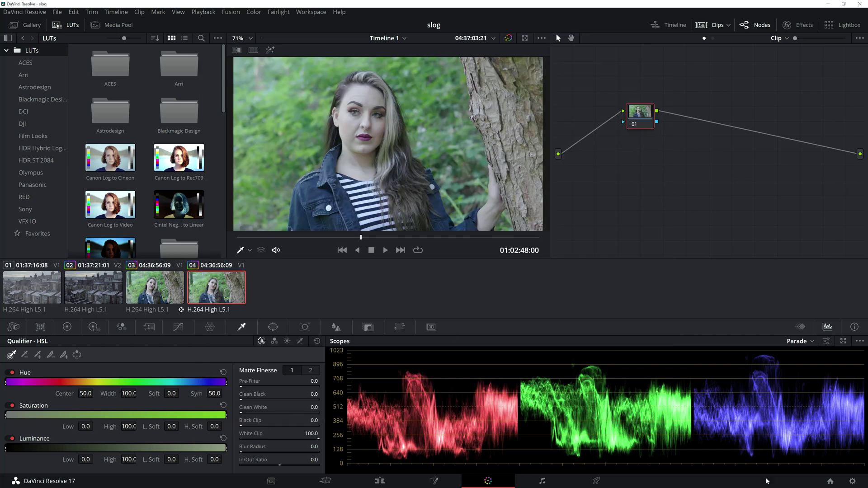
pyautogui.click(853, 482)
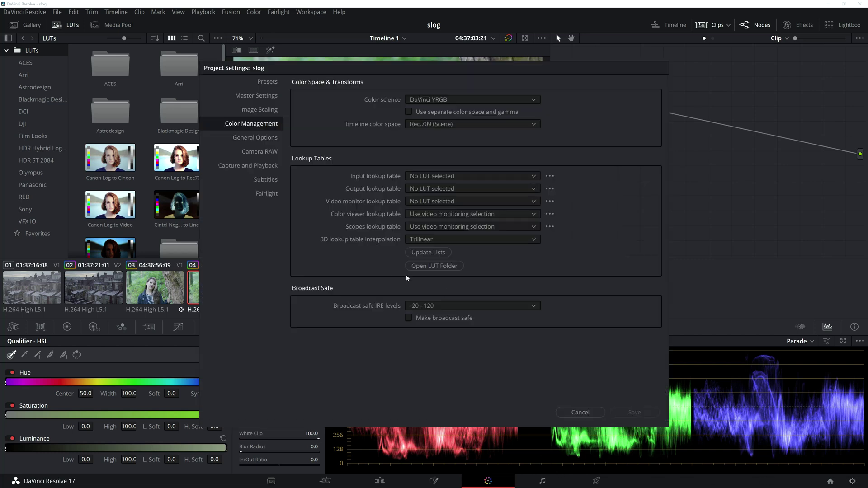
pyautogui.click(436, 266)
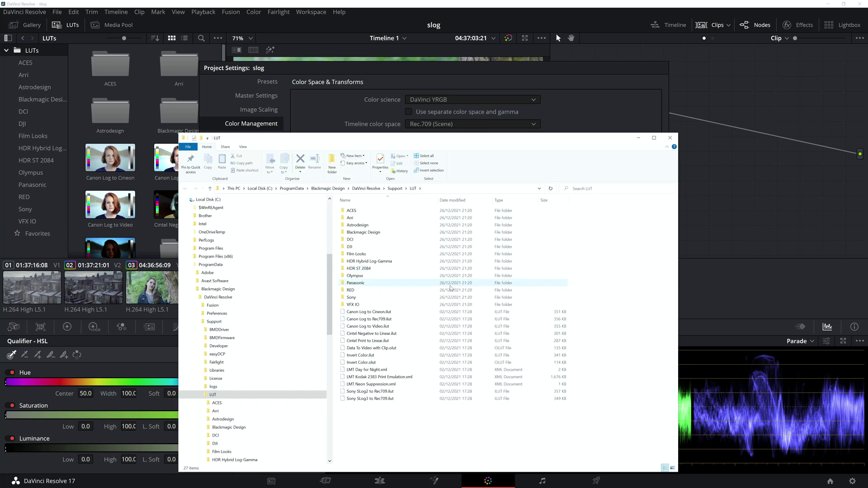
pyautogui.moveTo(330, 271); pyautogui.dragTo(326, 215)
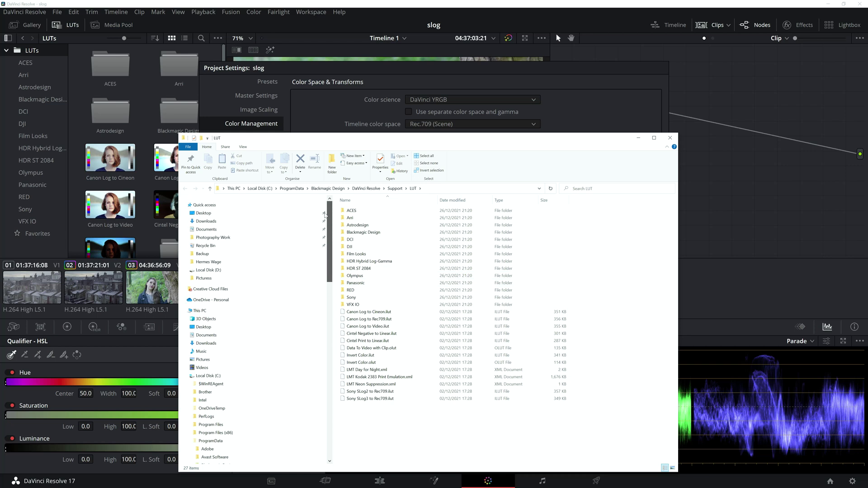
# Step: Copy 169A6933-2.CUBE from the Desktop into Resolve's LUT folder, then return to Resolve
pyautogui.click(228, 214)
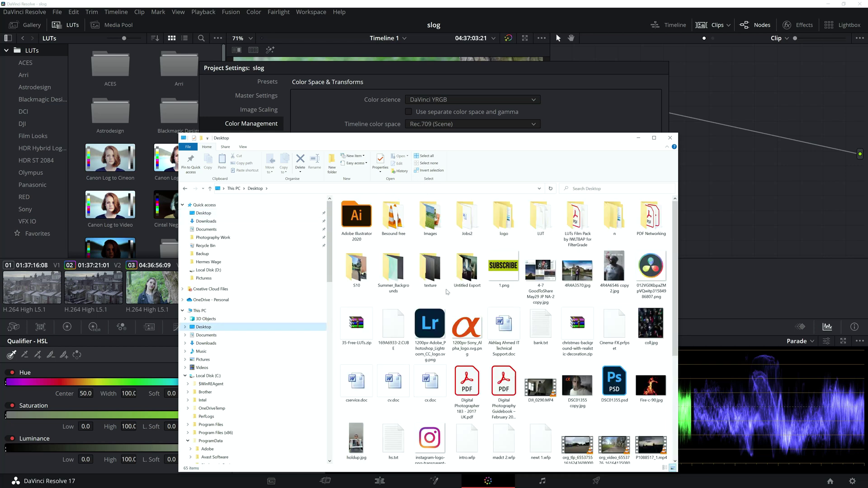
pyautogui.scroll(-3, 627, 358)
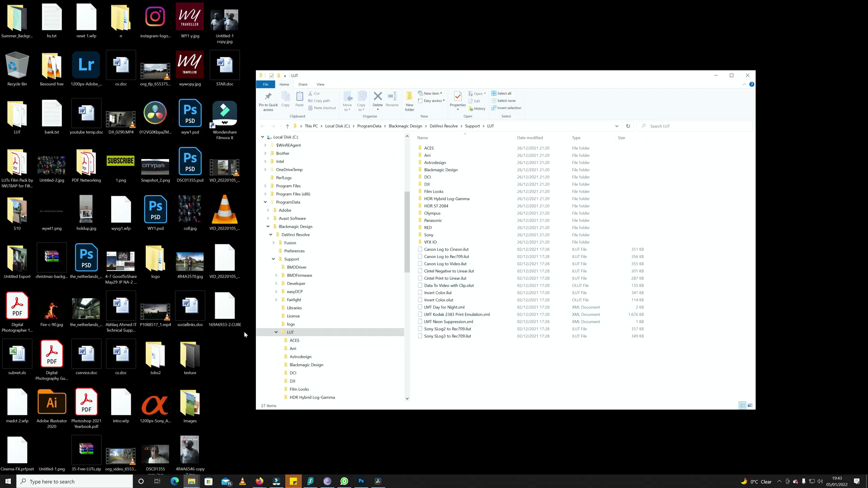
pyautogui.click(231, 325)
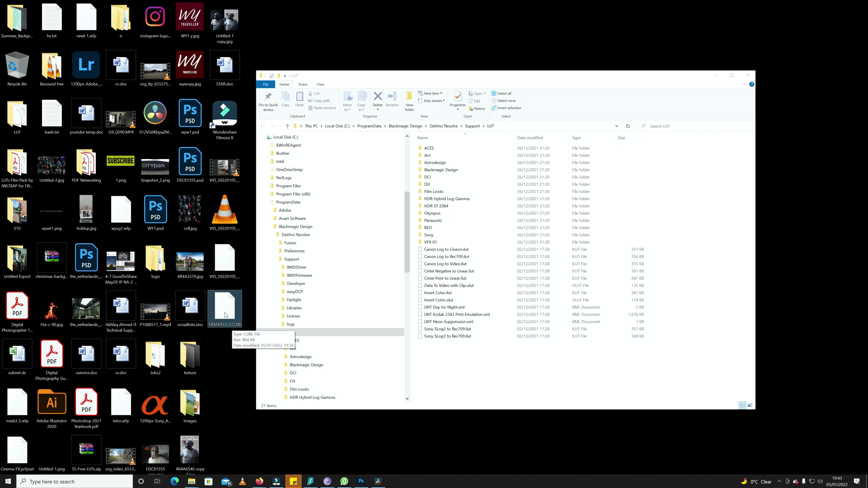
pyautogui.moveTo(214, 319); pyautogui.dragTo(498, 383)
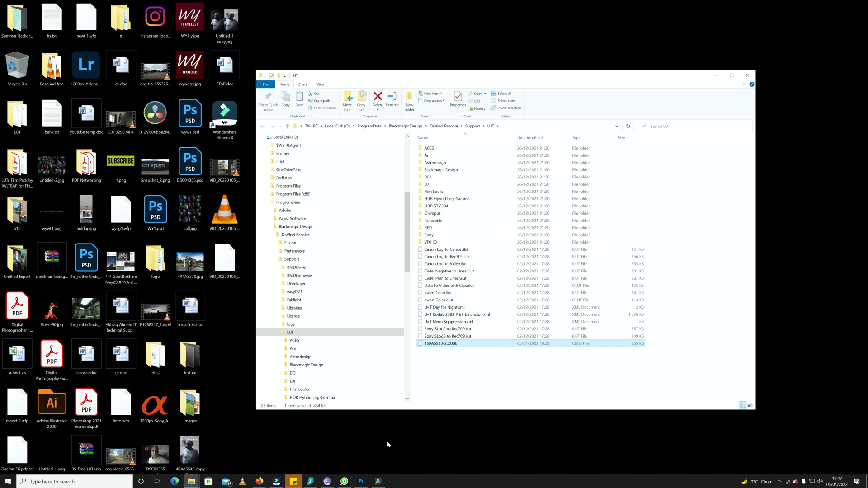
pyautogui.click(379, 482)
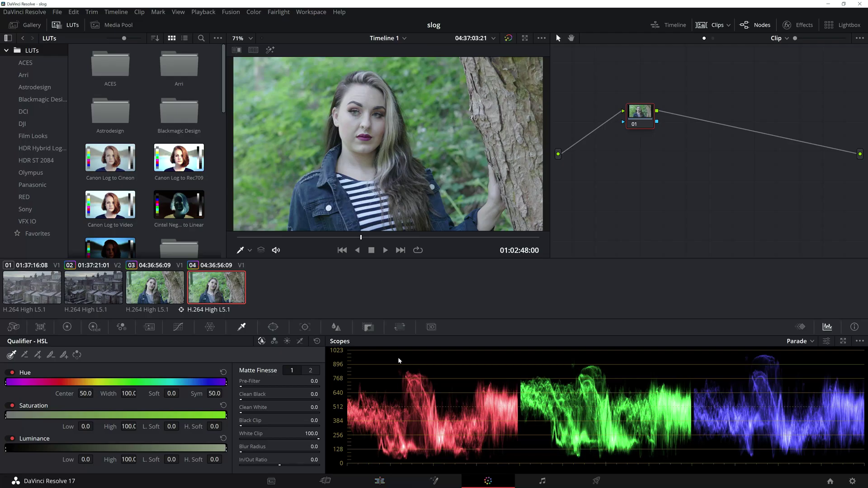
# Step: Update the LUT lists in Color Management so 169A6933-2 loads, and save the project settings
pyautogui.click(852, 482)
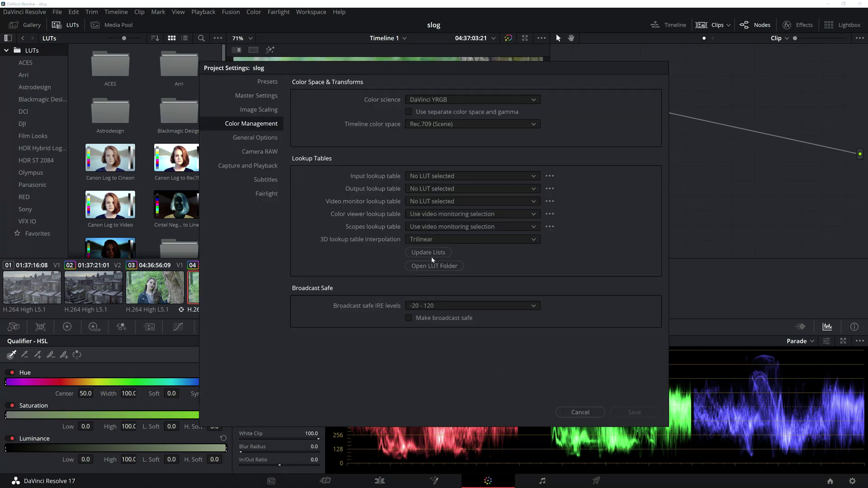
pyautogui.click(436, 268)
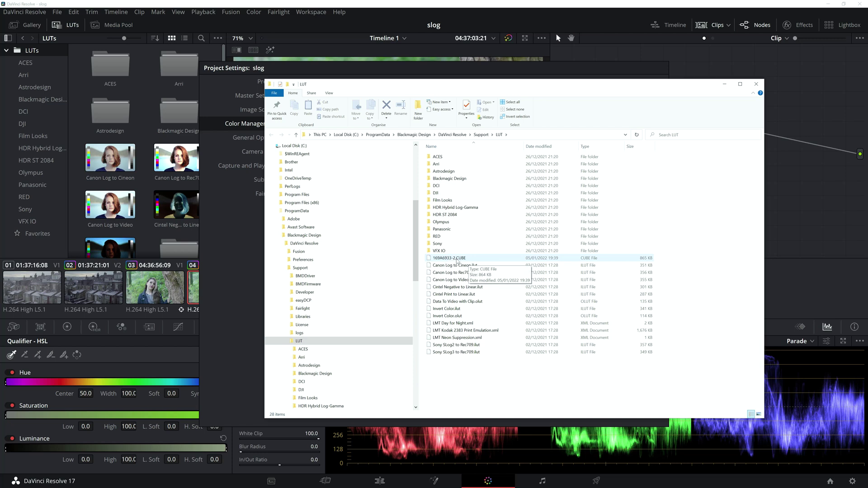
pyautogui.click(757, 84)
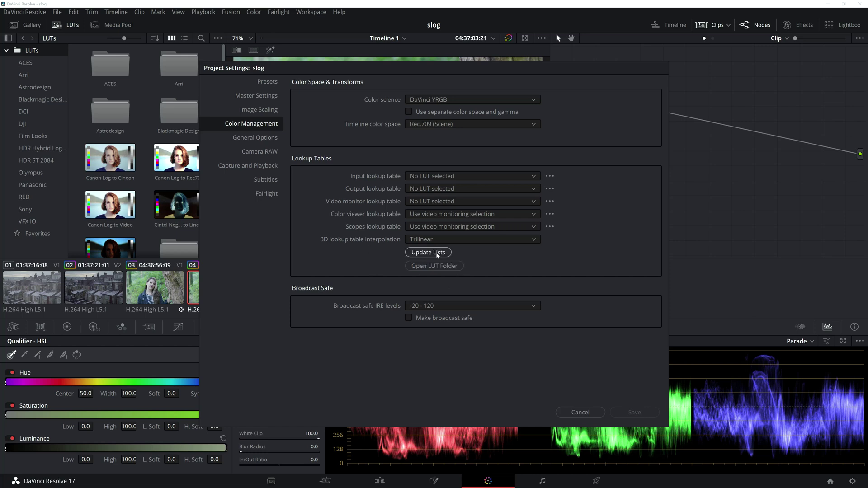
pyautogui.click(437, 253)
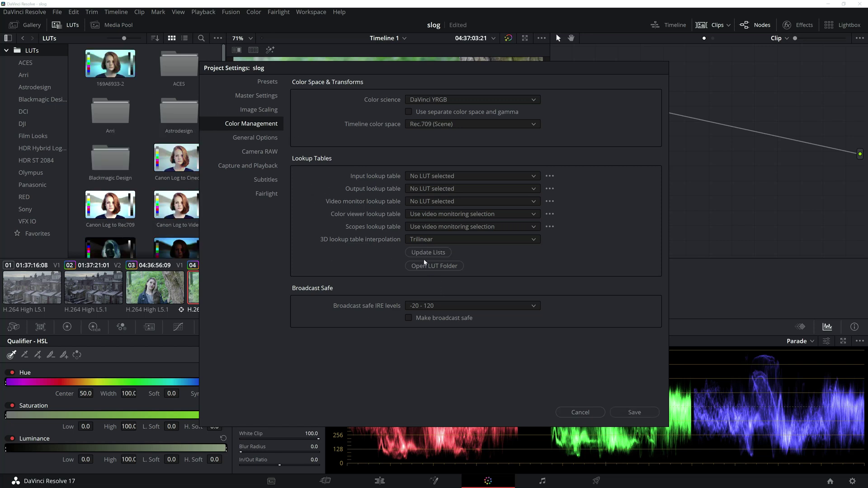
pyautogui.click(628, 413)
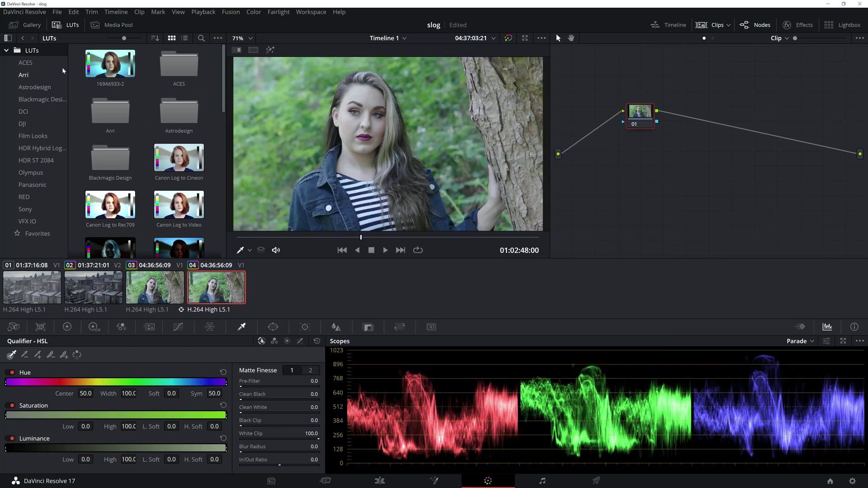
# Step: Scroll the LUT browser to find 169A6933-2 and preview it on the portrait clip
pyautogui.click(75, 26)
pyautogui.click(75, 26)
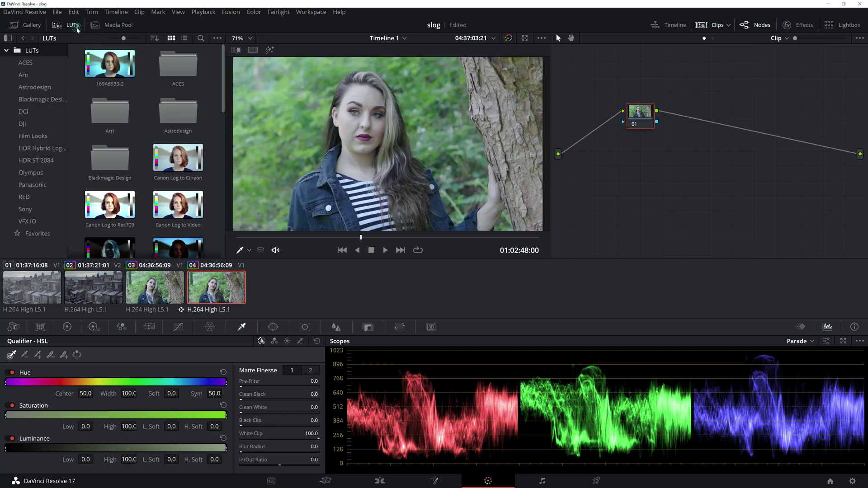
pyautogui.scroll(-4, 212, 167)
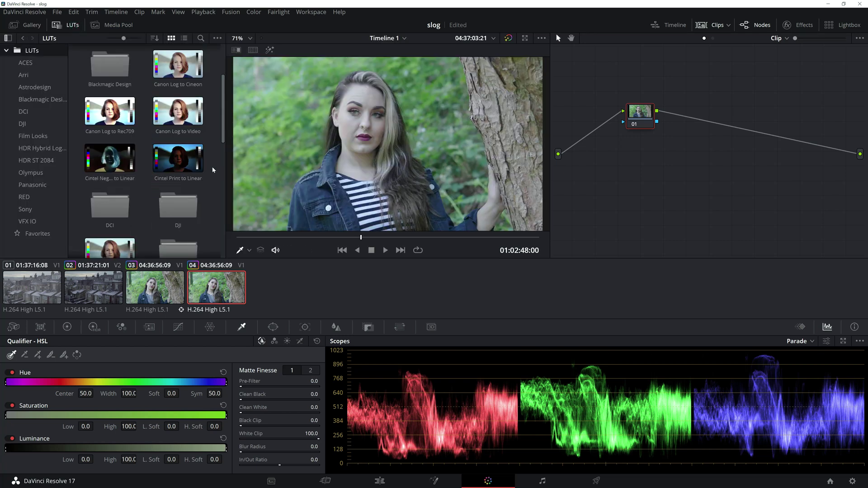
pyautogui.scroll(-5, 212, 168)
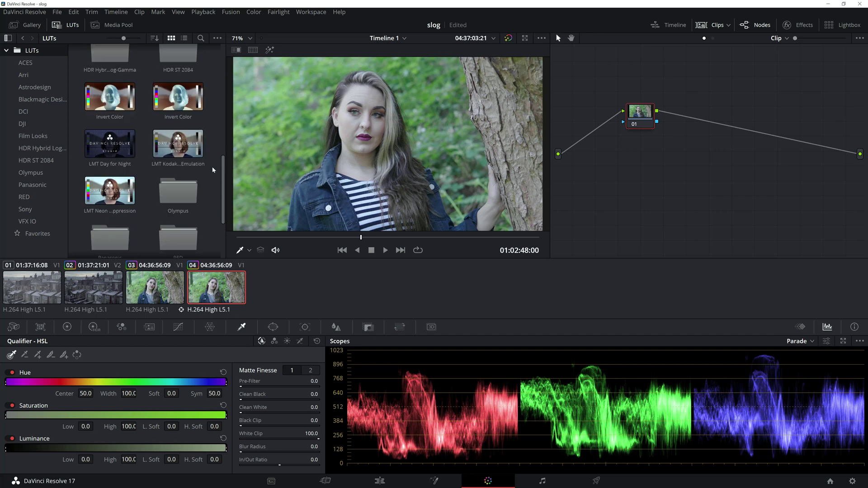
pyautogui.scroll(-1, 212, 170)
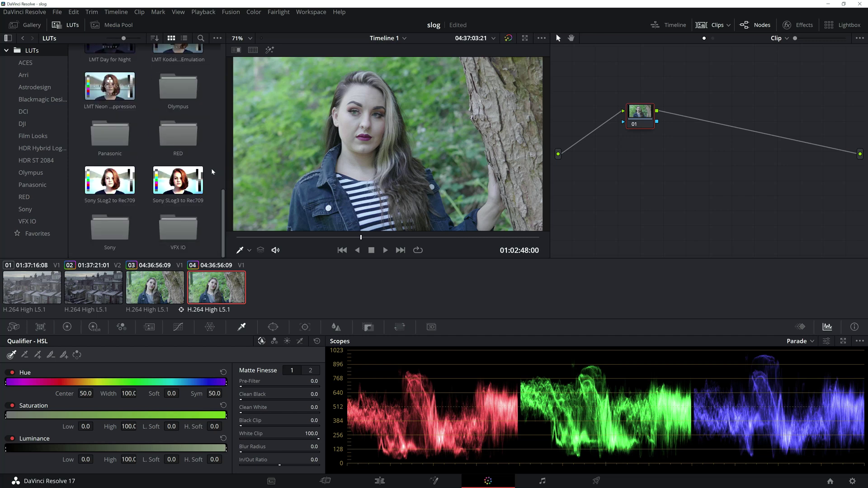
pyautogui.scroll(4, 211, 171)
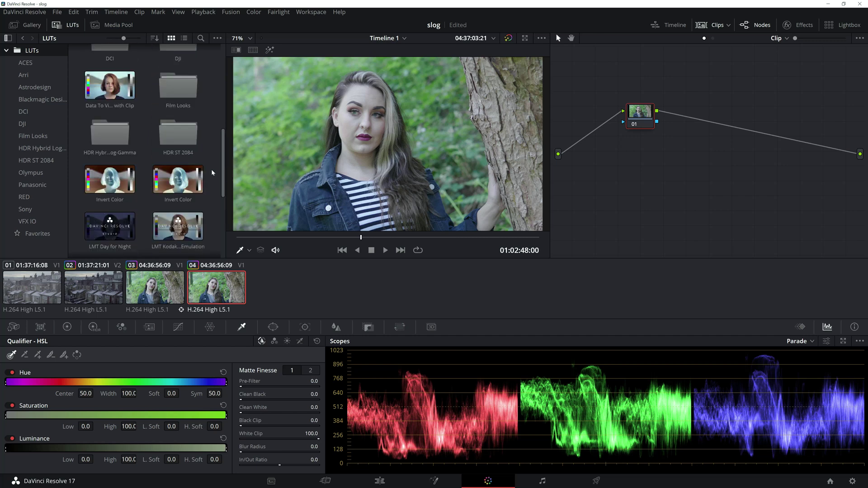
pyautogui.scroll(5, 212, 173)
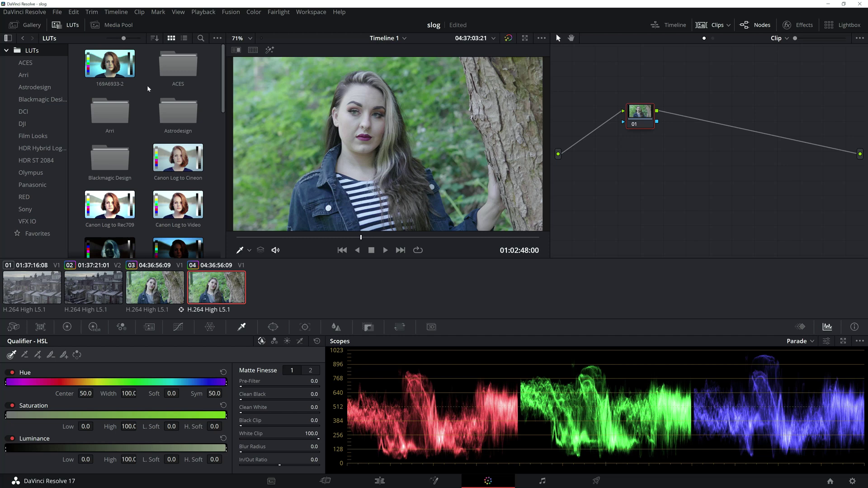
pyautogui.scroll(-5, 146, 93)
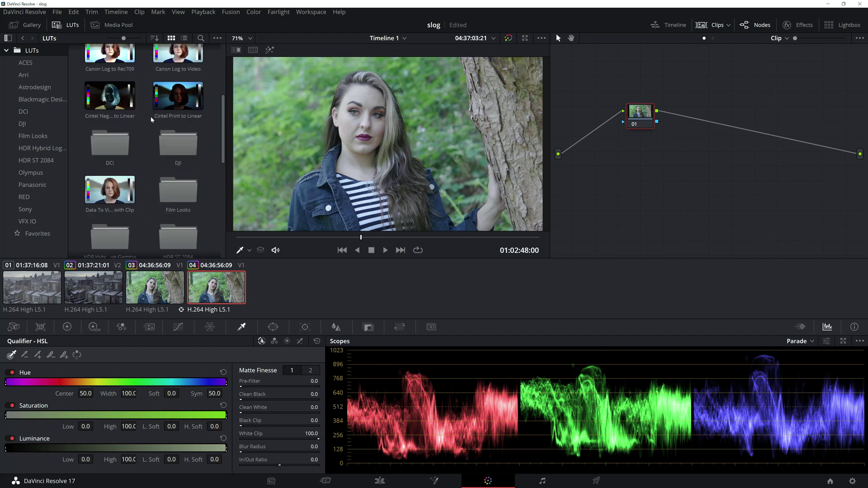
pyautogui.scroll(7, 152, 119)
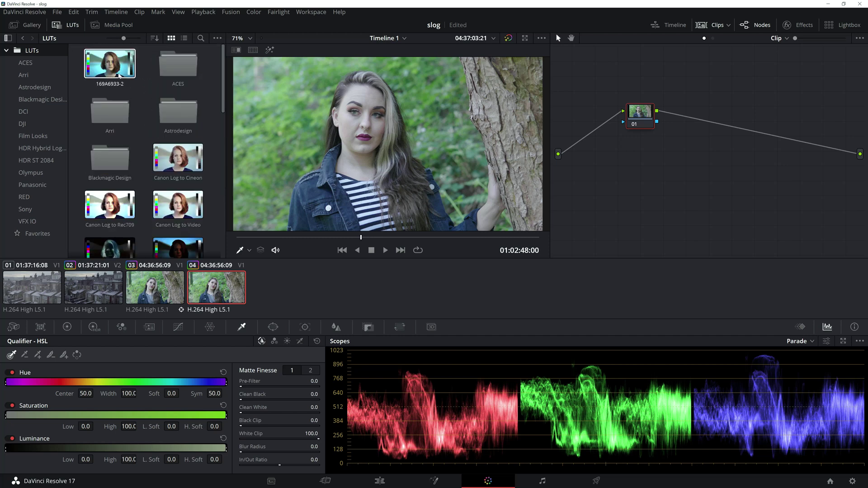
pyautogui.click(120, 76)
pyautogui.click(815, 12)
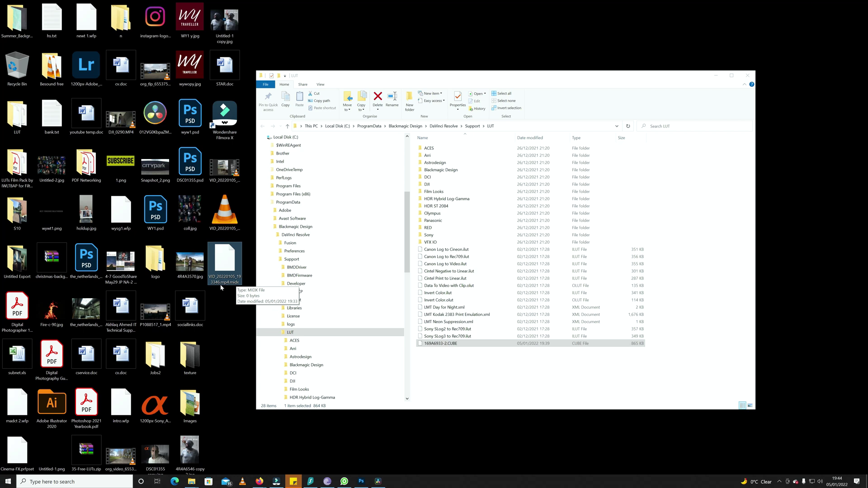
pyautogui.click(435, 380)
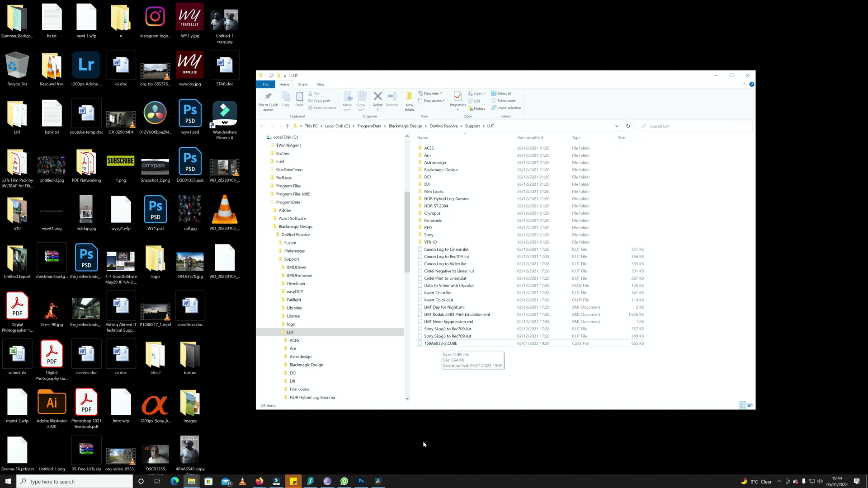
pyautogui.click(384, 484)
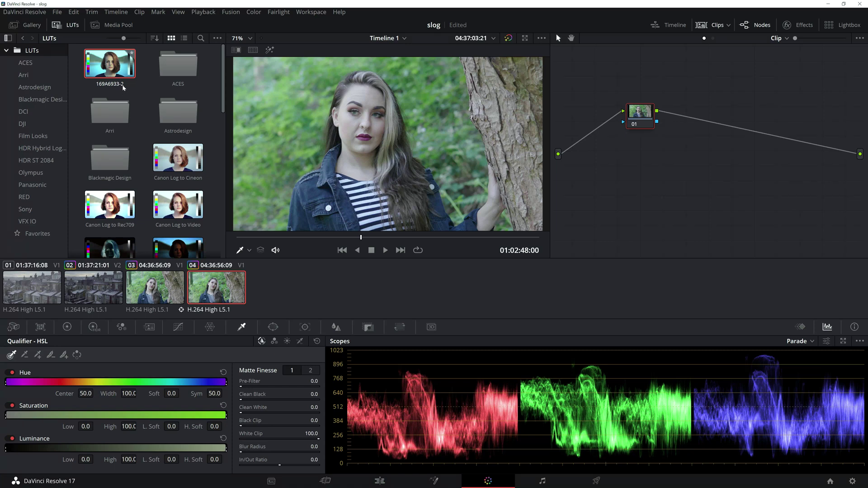
# Step: Add corrector node 02 in series after node 01 and apply the 169A6933-2 LUT to it
pyautogui.rightClick(664, 152)
pyautogui.moveTo(693, 166)
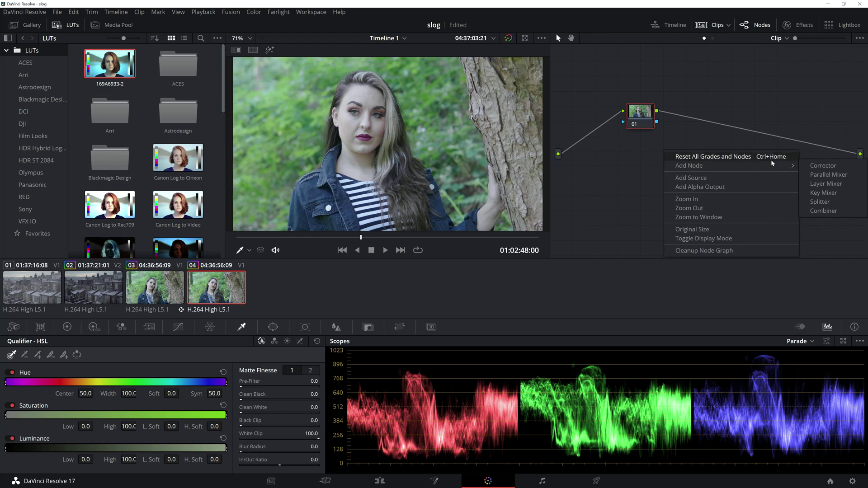
pyautogui.click(813, 166)
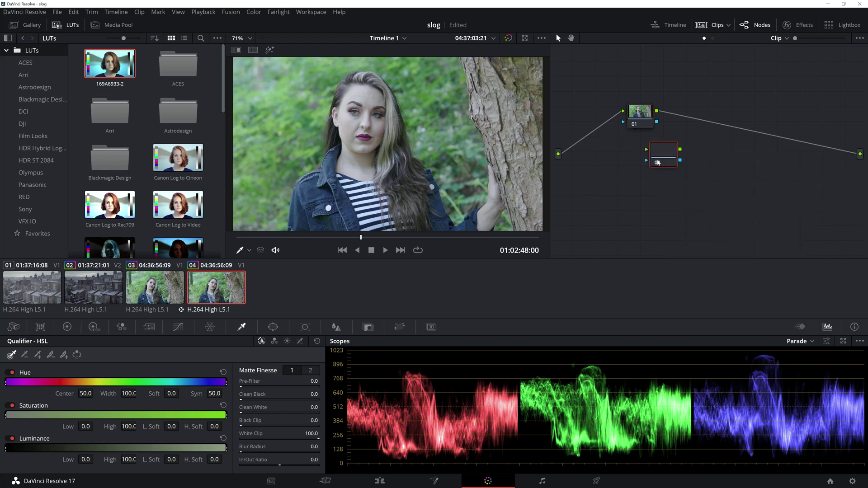
pyautogui.moveTo(660, 154); pyautogui.dragTo(695, 123)
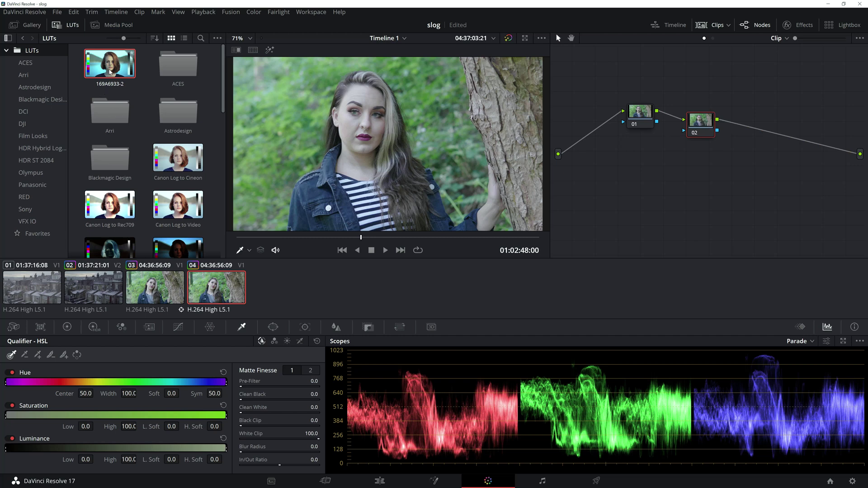
pyautogui.moveTo(130, 55); pyautogui.dragTo(708, 136)
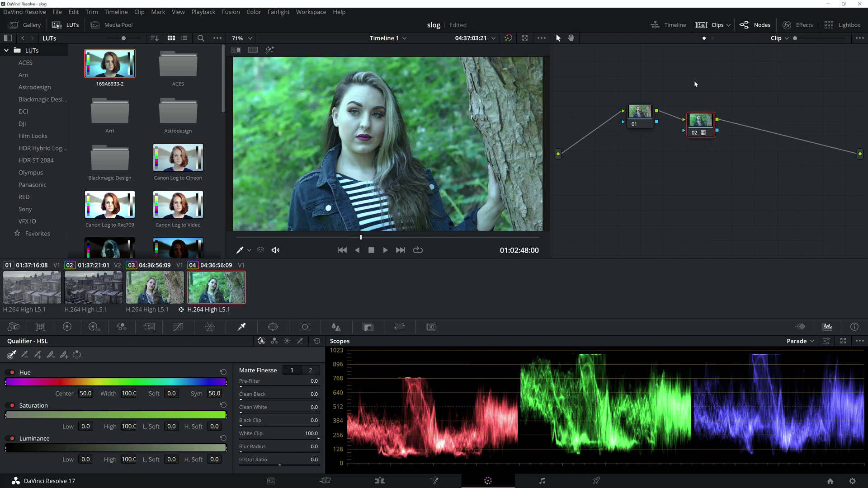
# Step: Compare against the graded ZARA photo in Photoshop, then reopen Resolve's Color Management settings
pyautogui.click(829, 4)
pyautogui.click(361, 482)
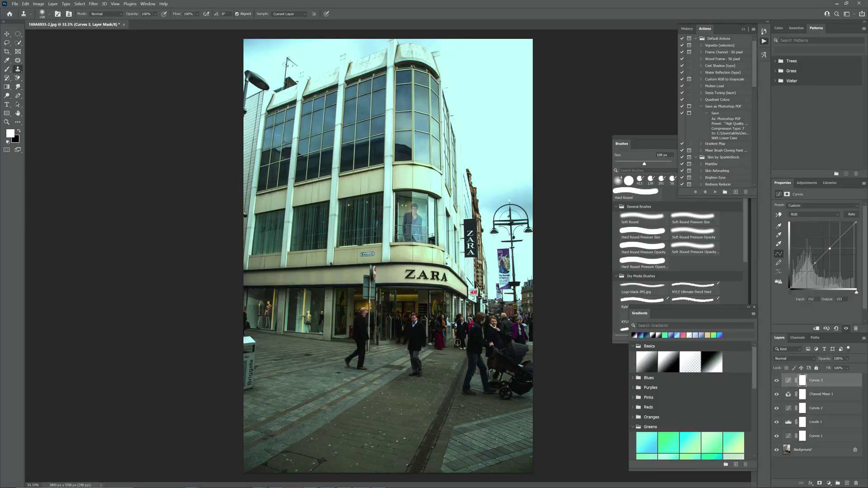
pyautogui.click(838, 4)
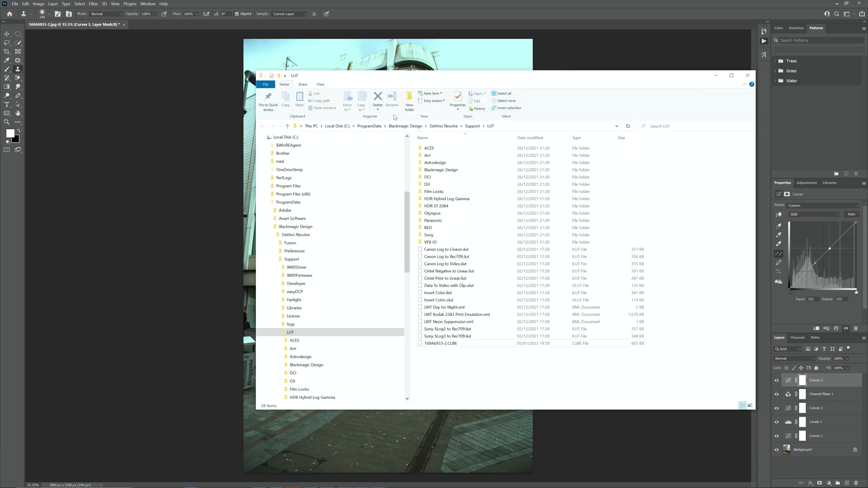
pyautogui.click(378, 482)
pyautogui.click(853, 482)
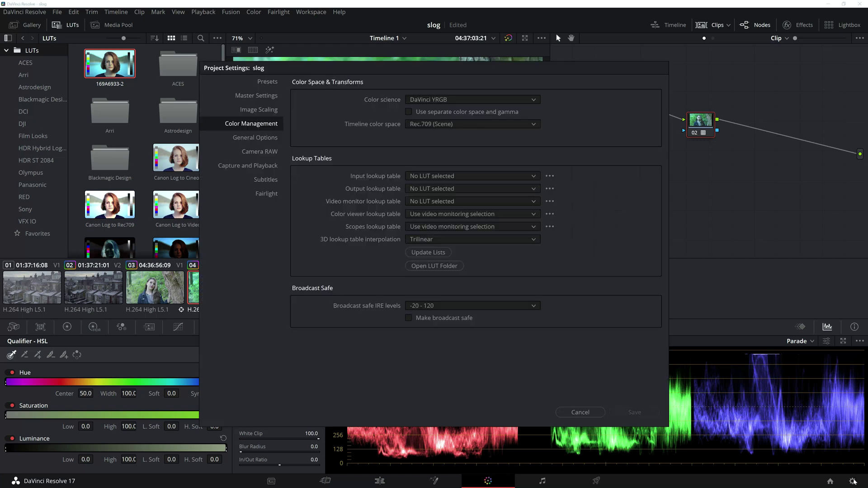
# Step: Open and close the LUT folder, then cancel the project settings without saving
pyautogui.click(433, 267)
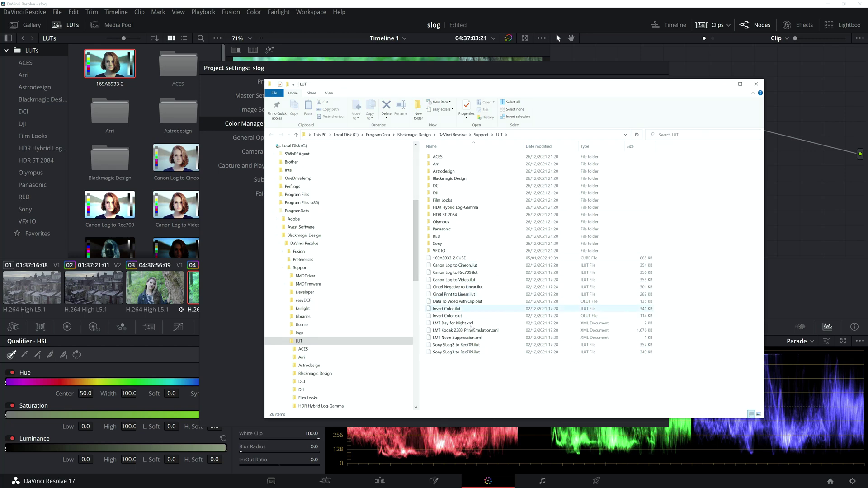
pyautogui.click(756, 85)
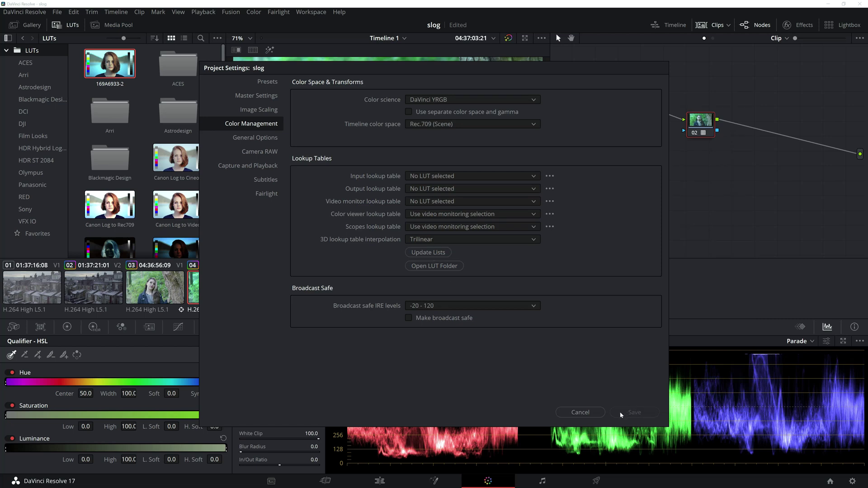
pyautogui.click(580, 413)
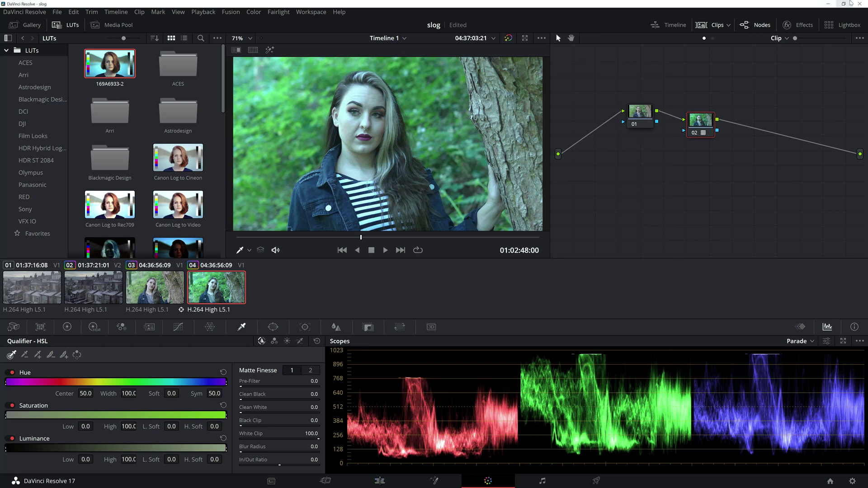
# Step: Look at the Photoshop grade again, then return to DaVinci Resolve's colour page
pyautogui.click(829, 3)
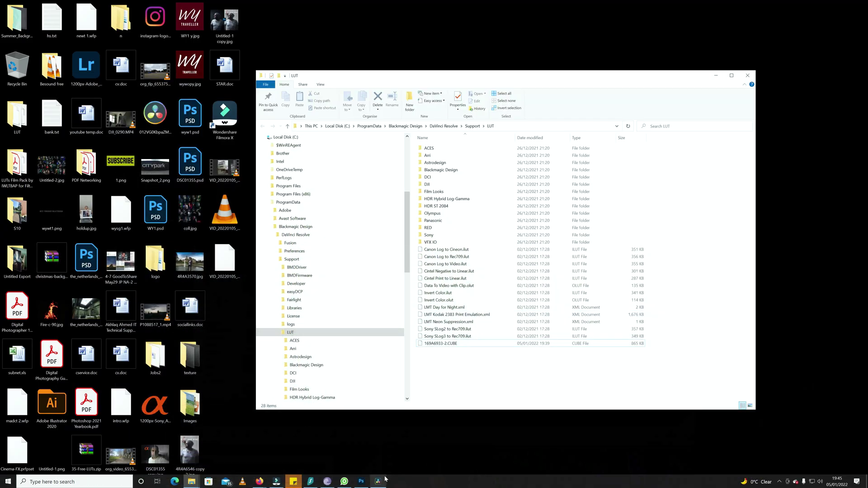
pyautogui.click(361, 481)
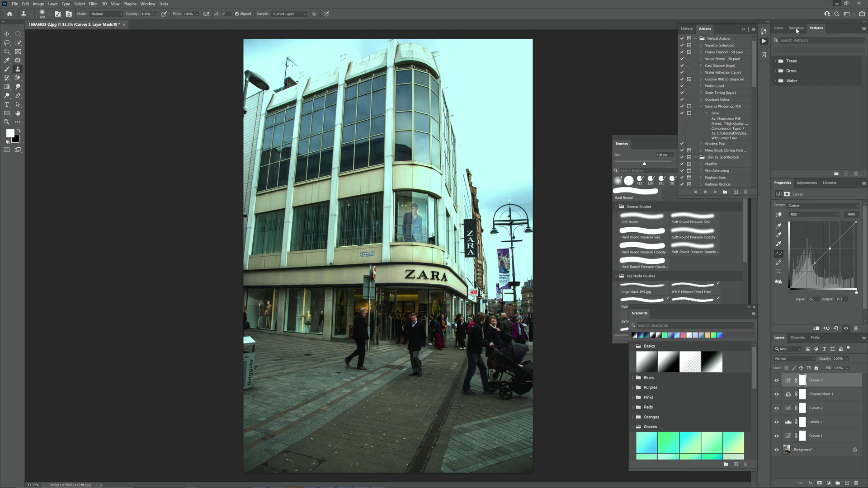
pyautogui.click(837, 3)
pyautogui.click(384, 482)
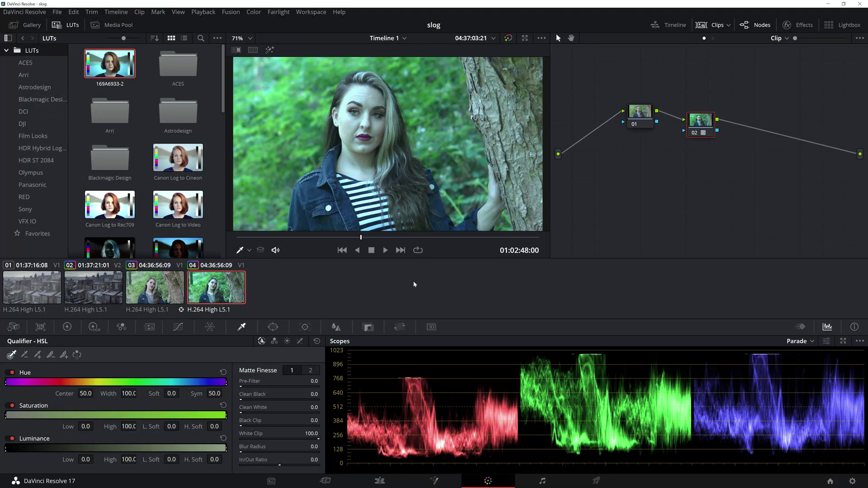
pyautogui.click(363, 238)
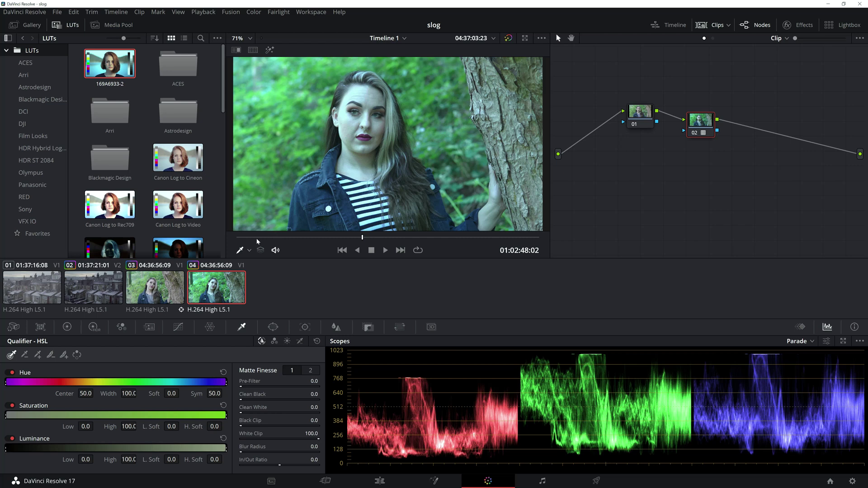
pyautogui.click(258, 237)
pyautogui.click(385, 250)
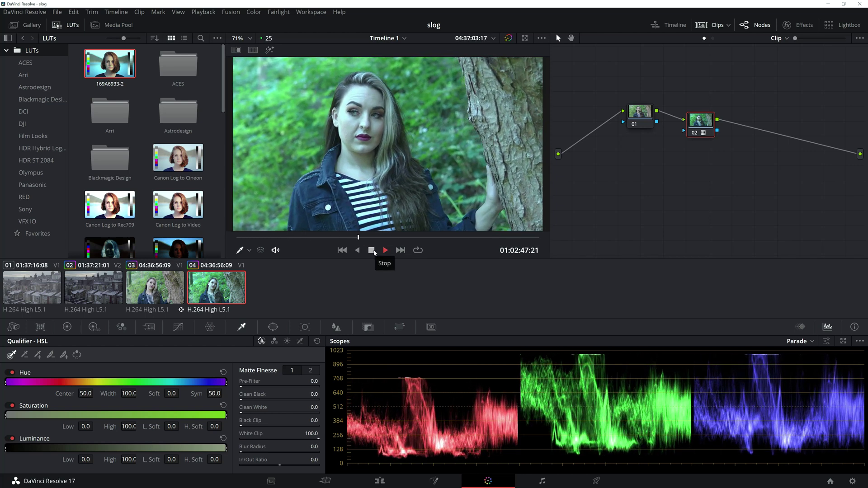
pyautogui.click(374, 252)
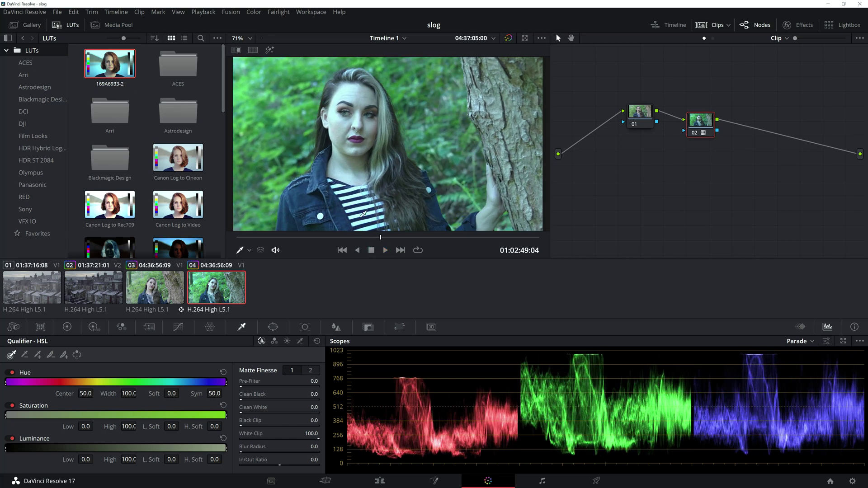
pyautogui.click(508, 39)
pyautogui.click(507, 39)
pyautogui.moveTo(373, 242)
pyautogui.mouseDown()
pyautogui.moveTo(337, 237)
pyautogui.moveTo(413, 241)
pyautogui.moveTo(389, 240)
pyautogui.mouseUp()
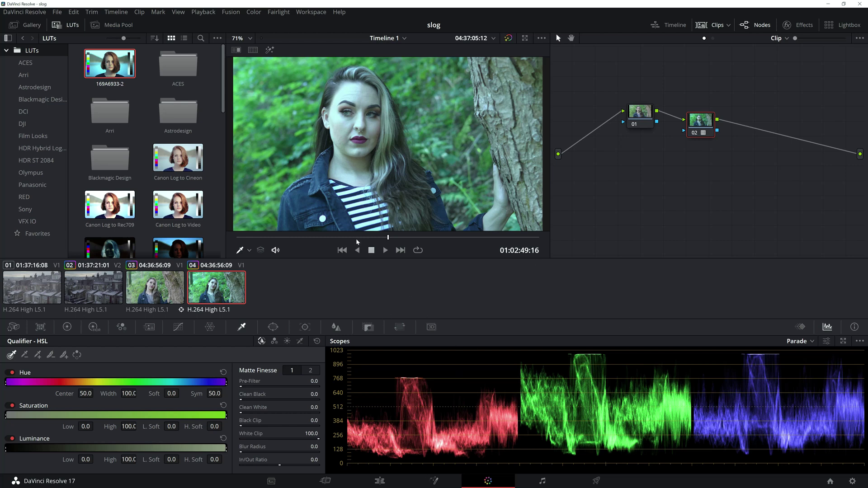
pyautogui.moveTo(355, 237)
pyautogui.mouseDown()
pyautogui.moveTo(314, 239)
pyautogui.moveTo(481, 238)
pyautogui.moveTo(370, 235)
pyautogui.mouseUp()
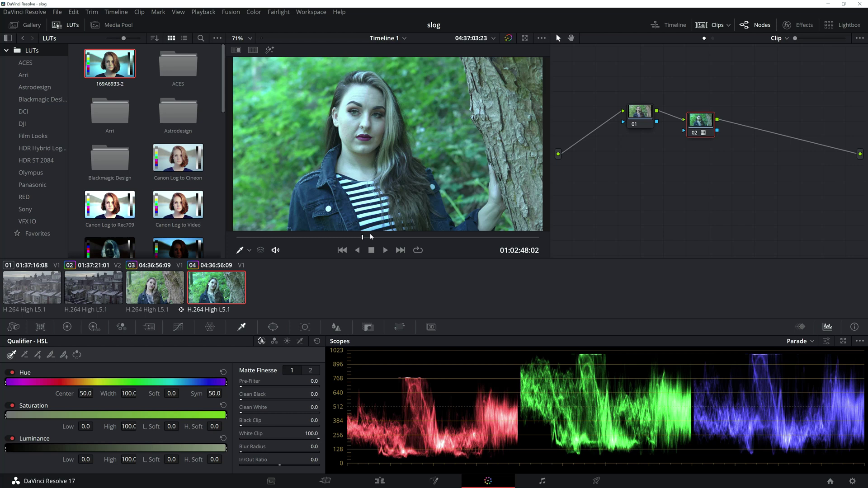